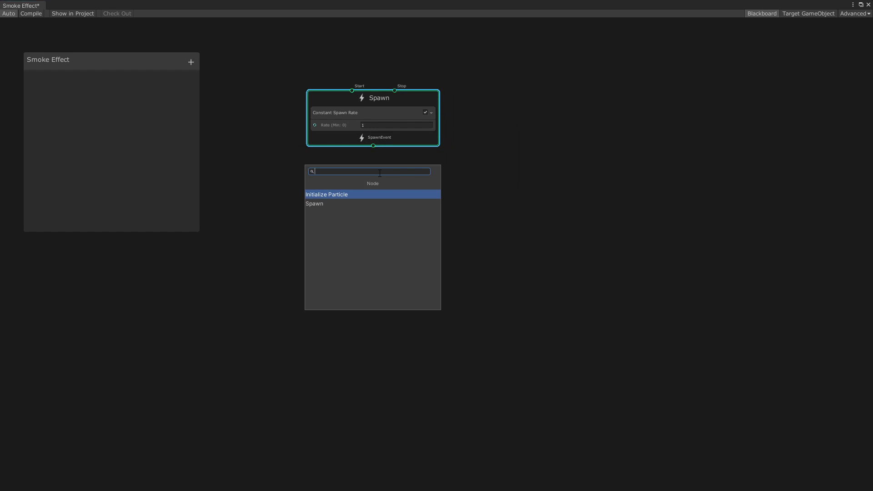
Add an Initialize Particle context linked to Spawn and connect an Update Particle context beneath it
{"action": "key", "text": "Return"}
{"action": "left_click_drag", "start_coordinate": [376, 245], "coordinate": [374, 274]}
{"action": "type", "text": "up"}
{"action": "key", "text": "Return"}
Add a Set Lifetime block to the Initialize Particle context
{"action": "scroll", "coordinate": [376, 229], "scroll_direction": "up", "scroll_amount": 1}
{"action": "left_click", "coordinate": [373, 235]}
{"action": "key", "text": "space"}
{"action": "type", "text": "set lifetime"}
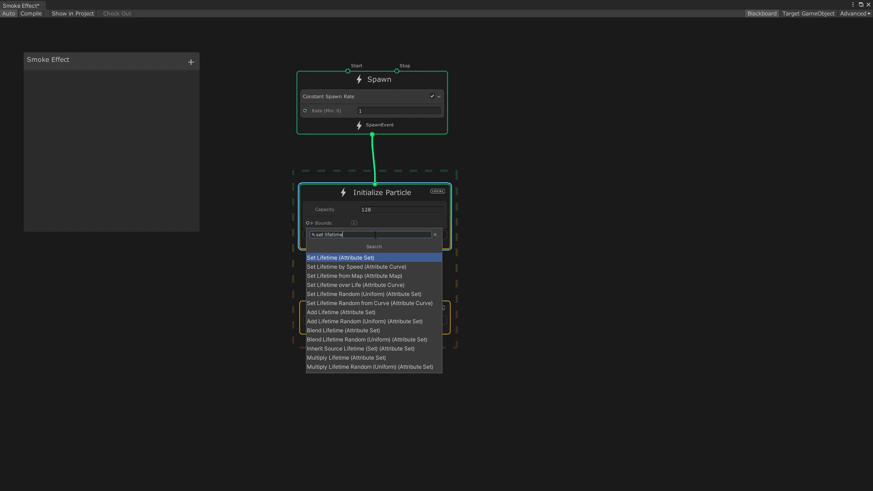
{"action": "key", "text": "Return"}
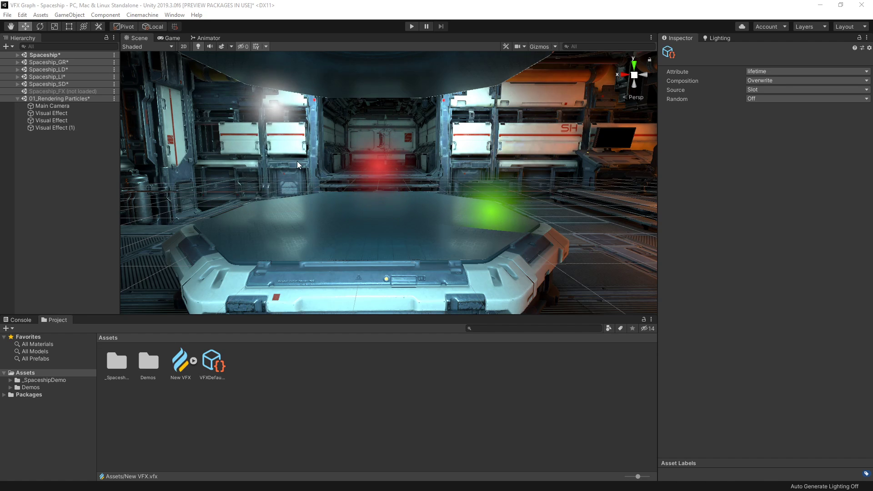
Inspect the Visual Effect objects and the mist, fire and smoke effects in the scene
{"action": "left_click", "coordinate": [72, 113]}
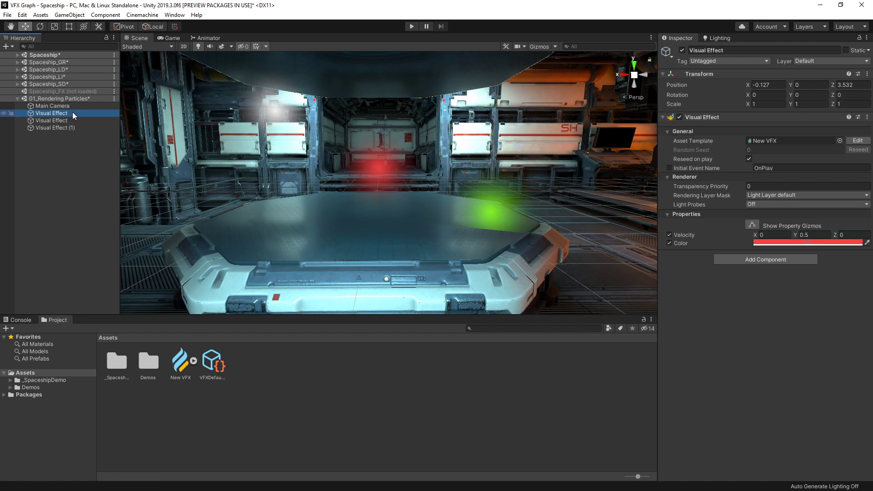
{"action": "left_click", "coordinate": [69, 127]}
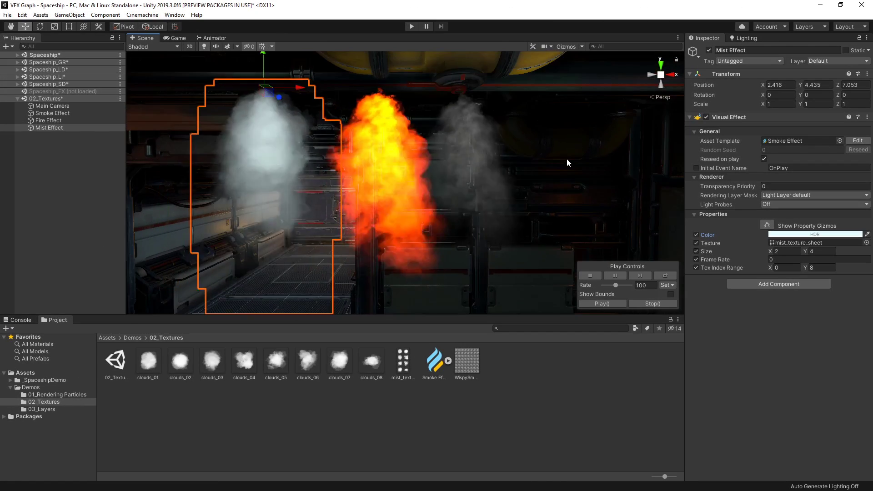
{"action": "middle_click_drag", "start_coordinate": [567, 159], "coordinate": [558, 166]}
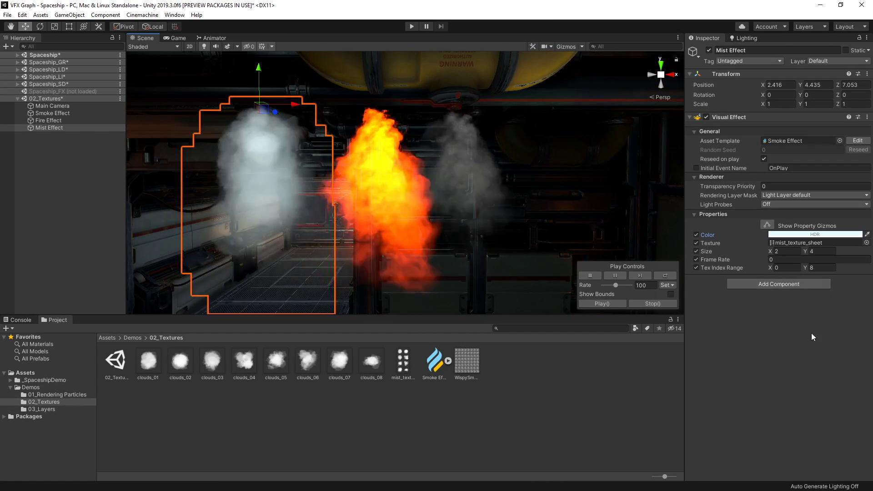
{"action": "left_click_drag", "start_coordinate": [509, 162], "coordinate": [445, 180], "text": "alt"}
{"action": "left_click", "coordinate": [658, 388]}
{"action": "right_click_drag", "start_coordinate": [449, 187], "coordinate": [480, 188]}
{"action": "middle_click_drag", "start_coordinate": [481, 191], "coordinate": [551, 177]}
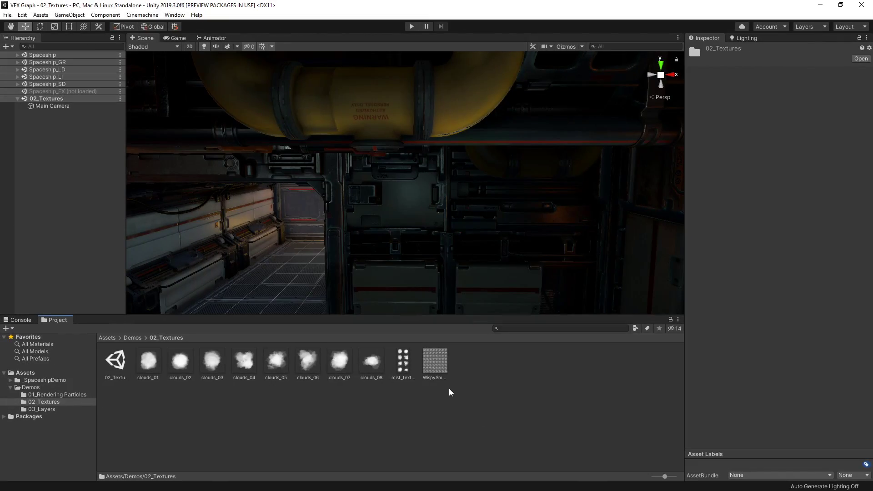
Look at the WispySmoke texture sheet in the 02_Textures folder and at the smoke effects in the scene
{"action": "left_click", "coordinate": [440, 367]}
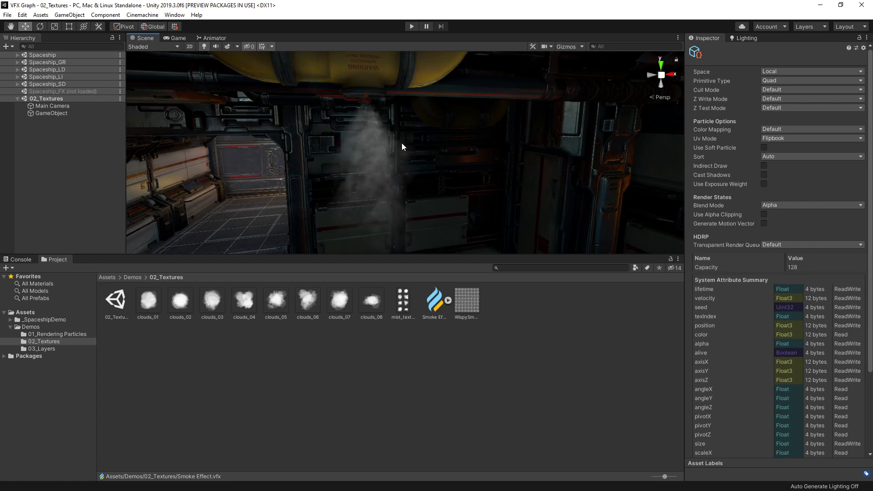
{"action": "mouse_move", "coordinate": [460, 162]}
{"action": "right_mouse_down"}
{"action": "mouse_move", "coordinate": [446, 146]}
{"action": "mouse_move", "coordinate": [384, 137]}
{"action": "mouse_move", "coordinate": [516, 147]}
{"action": "mouse_move", "coordinate": [454, 152]}
{"action": "mouse_move", "coordinate": [468, 175]}
{"action": "right_mouse_up"}
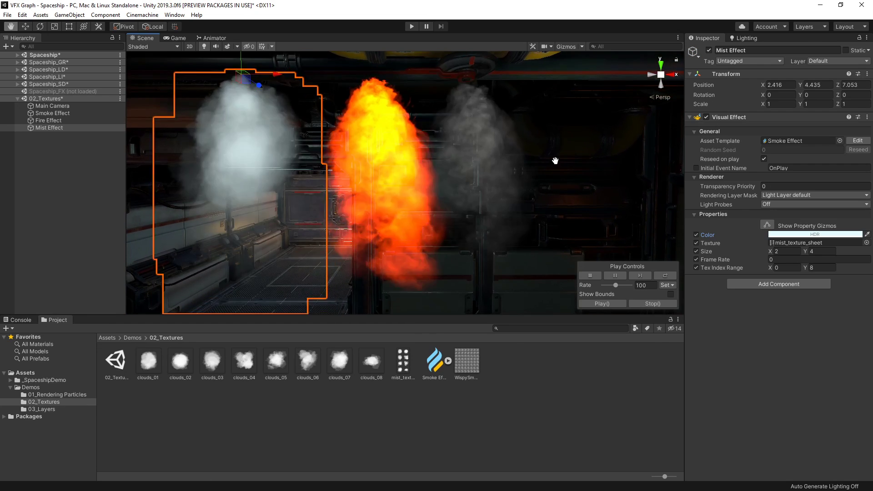
{"action": "mouse_move", "coordinate": [555, 160]}
{"action": "middle_mouse_down"}
{"action": "mouse_move", "coordinate": [567, 158]}
{"action": "mouse_move", "coordinate": [548, 170]}
{"action": "middle_mouse_up"}
{"action": "scroll", "coordinate": [567, 158], "scroll_direction": "down", "scroll_amount": 3}
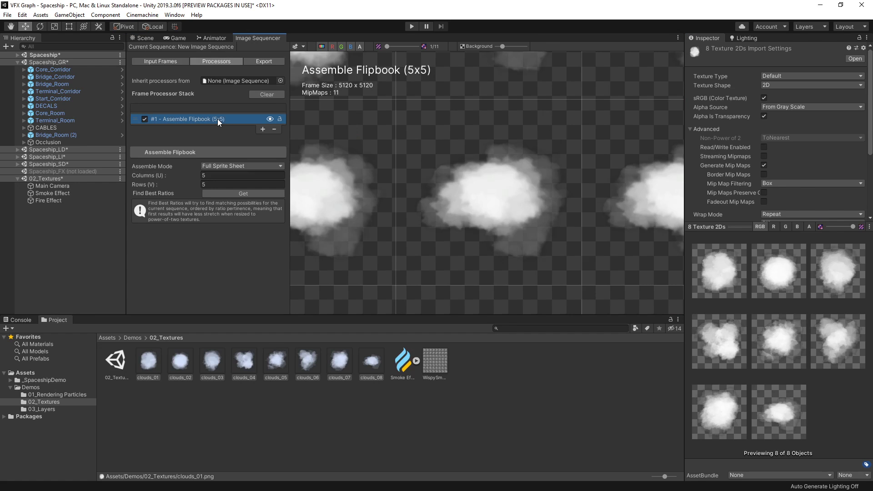
Set the Assemble Flipbook processor's columns to 2, check the assembled cloud sheet and open the export settings
{"action": "type", "text": "2"}
{"action": "key", "text": "Return"}
{"action": "scroll", "coordinate": [506, 189], "scroll_direction": "up", "scroll_amount": 3}
{"action": "scroll", "coordinate": [447, 254], "scroll_direction": "down", "scroll_amount": 3}
{"action": "middle_click_drag", "start_coordinate": [447, 255], "coordinate": [443, 173]}
{"action": "left_click", "coordinate": [264, 62]}
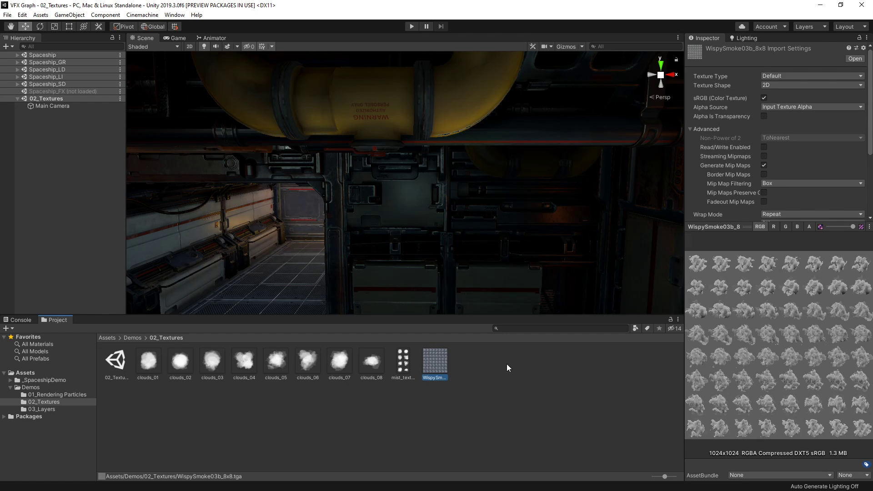
Create a Visual Effect Graph named Smoke Effect in the 02_Textures folder
{"action": "right_click", "coordinate": [288, 307]}
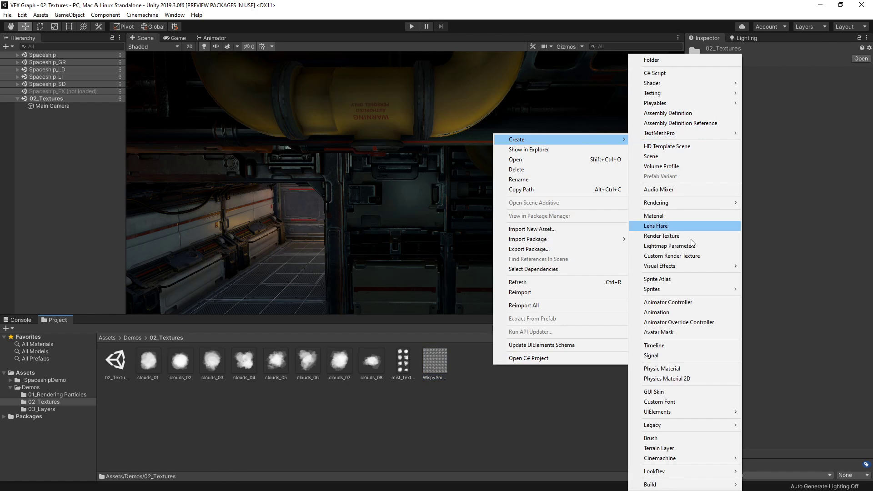
{"action": "mouse_move", "coordinate": [659, 266]}
{"action": "left_click", "coordinate": [768, 266]}
{"action": "type", "text": "Smoke Effect"}
{"action": "key", "text": "Return"}
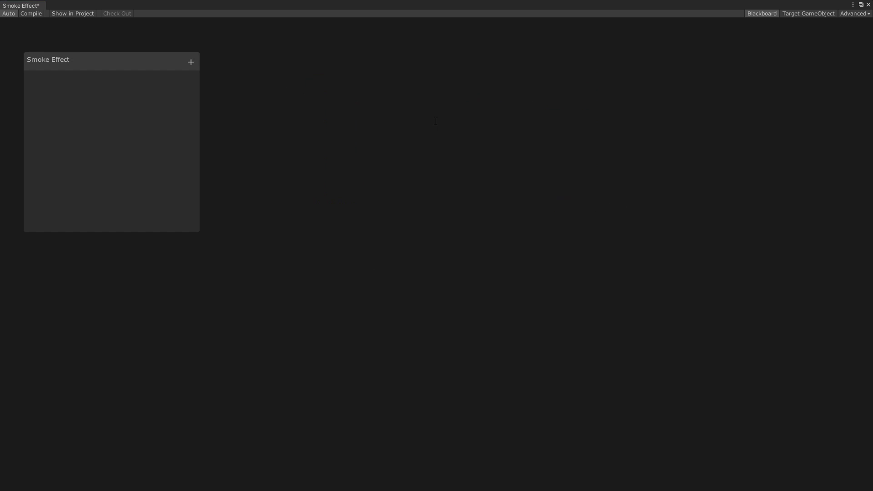
Add a Spawn context to the empty Smoke Effect graph
{"action": "key", "text": "space"}
{"action": "type", "text": "spa"}
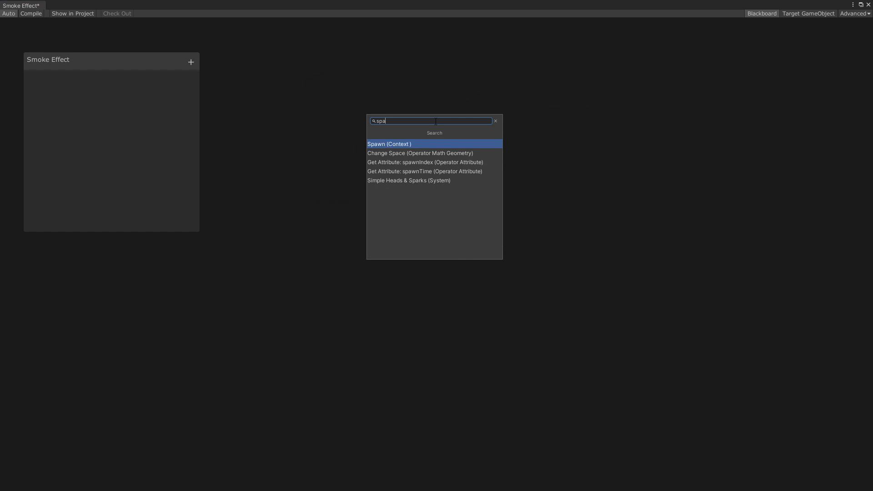
{"action": "key", "text": "Return"}
{"action": "middle_click_drag", "start_coordinate": [651, 208], "coordinate": [551, 185]}
{"action": "scroll", "coordinate": [559, 181], "scroll_direction": "down", "scroll_amount": 1}
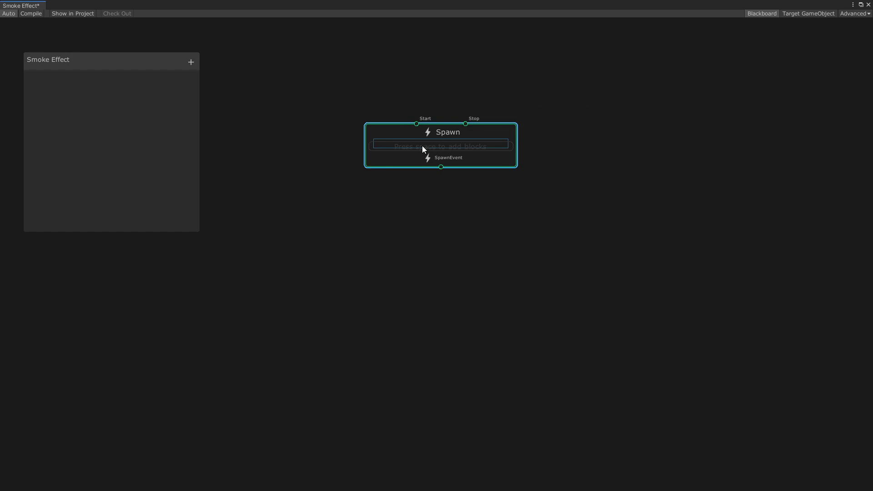
Add a Constant Spawn Rate block to the Spawn context with a rate of 1
{"action": "key", "text": "space"}
{"action": "type", "text": "con"}
{"action": "key", "text": "Return"}
{"action": "left_click", "coordinate": [478, 167]}
{"action": "type", "text": "1"}
Link an Initialize Particle context to the Spawn output and an Update Particle context after it
{"action": "middle_click_drag", "start_coordinate": [450, 224], "coordinate": [383, 182]}
{"action": "scroll", "coordinate": [384, 180], "scroll_direction": "down", "scroll_amount": 1}
{"action": "left_click_drag", "start_coordinate": [375, 146], "coordinate": [373, 172]}
{"action": "key", "text": "Return"}
{"action": "left_click_drag", "start_coordinate": [376, 246], "coordinate": [373, 275]}
{"action": "type", "text": "up"}
{"action": "key", "text": "Return"}
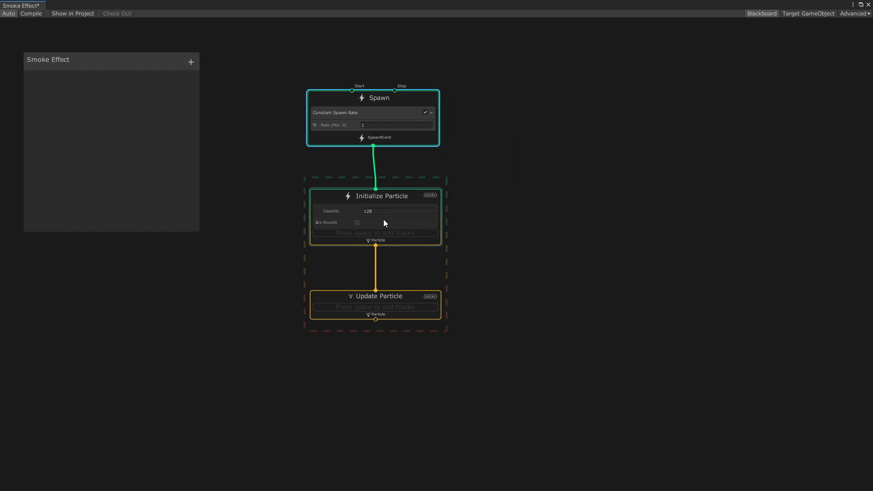
Add a Set Lifetime block to the Initialize Particle context with a lifetime of 5
{"action": "scroll", "coordinate": [383, 220], "scroll_direction": "up", "scroll_amount": 1}
{"action": "left_click", "coordinate": [372, 235]}
{"action": "key", "text": "space"}
{"action": "type", "text": "se"}
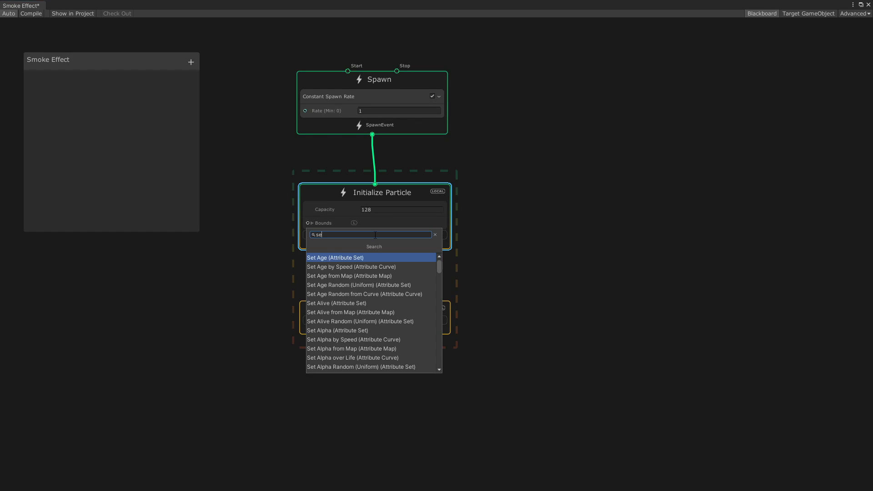
{"action": "type", "text": "t lifetime"}
{"action": "key", "text": "Return"}
{"action": "left_click", "coordinate": [371, 251]}
{"action": "type", "text": "5"}
Add an Output Particle Quad context connected below the Update Particle context
{"action": "middle_click_drag", "start_coordinate": [372, 341], "coordinate": [394, 227]}
{"action": "key", "text": "space"}
{"action": "type", "text": "output qua"}
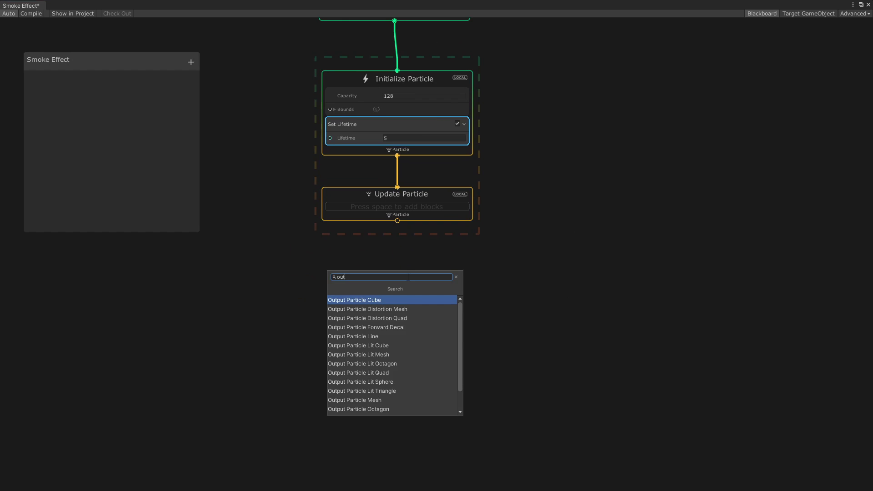
{"action": "key", "text": "Down"}
{"action": "key", "text": "Down"}
{"action": "key", "text": "Return"}
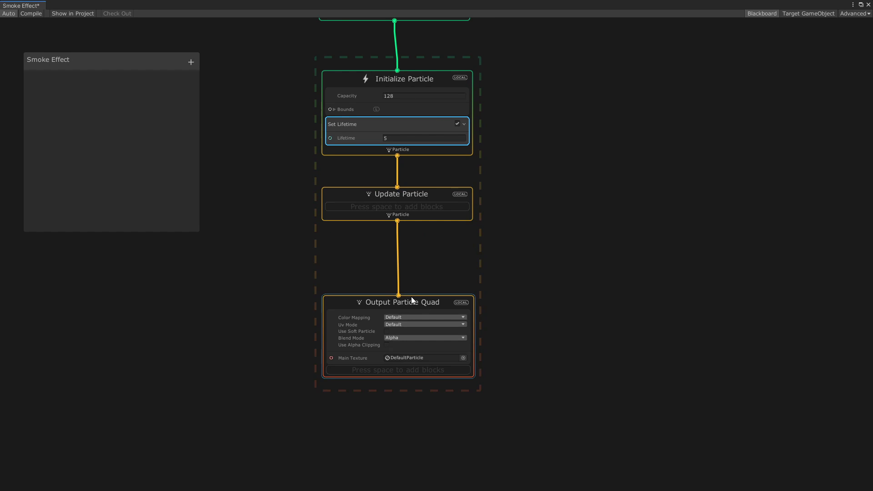
Add a Set Size over Life block to Output Particle Quad and give its size a rising curve
{"action": "middle_click_drag", "start_coordinate": [415, 341], "coordinate": [412, 235]}
{"action": "key", "text": "space"}
{"action": "type", "text": "set size over life"}
{"action": "key", "text": "Return"}
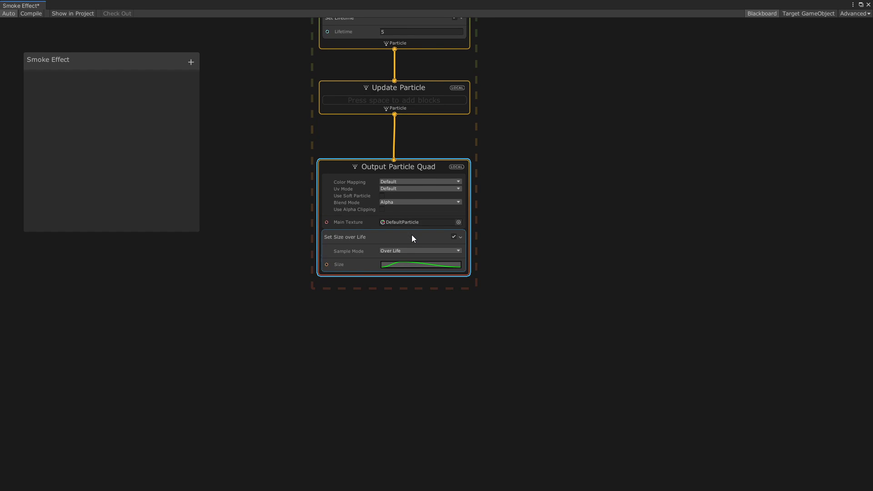
{"action": "left_click", "coordinate": [403, 266]}
{"action": "left_click", "coordinate": [416, 51]}
Add a Set Alpha over Life block to the Output Particle Quad context
{"action": "middle_click_drag", "start_coordinate": [406, 327], "coordinate": [408, 295]}
{"action": "left_click", "coordinate": [403, 136]}
{"action": "key", "text": "space"}
{"action": "type", "text": "alpha over"}
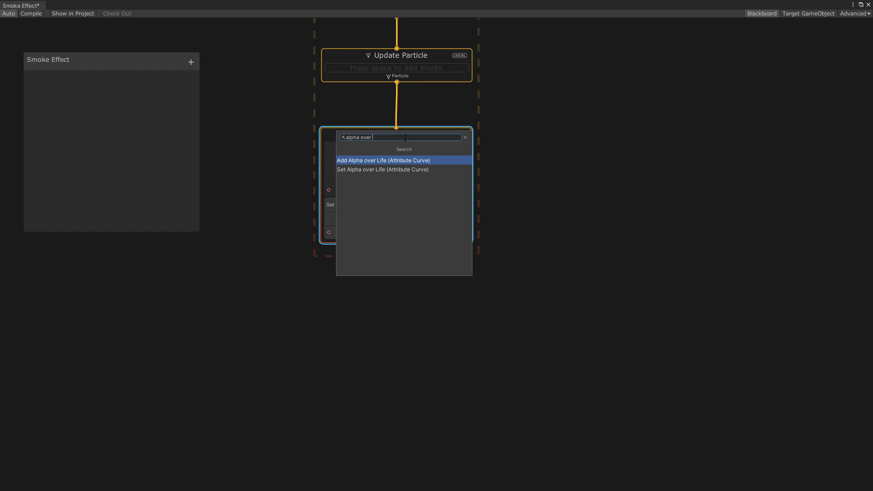
{"action": "key", "text": "Down"}
{"action": "key", "text": "Return"}
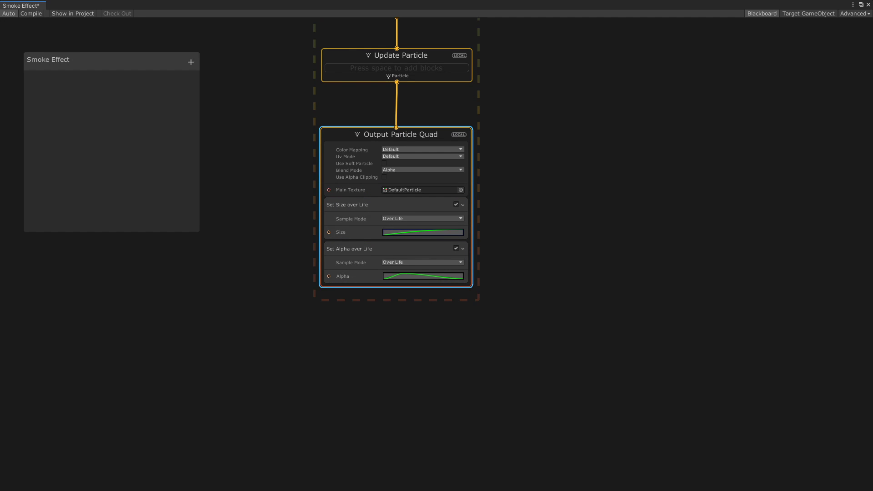
Set Output Particle Quad's main texture to WispySmoke03b_8x8 and check the effect's GameObject in the scene
{"action": "left_click", "coordinate": [460, 190]}
{"action": "type", "text": "wispy"}
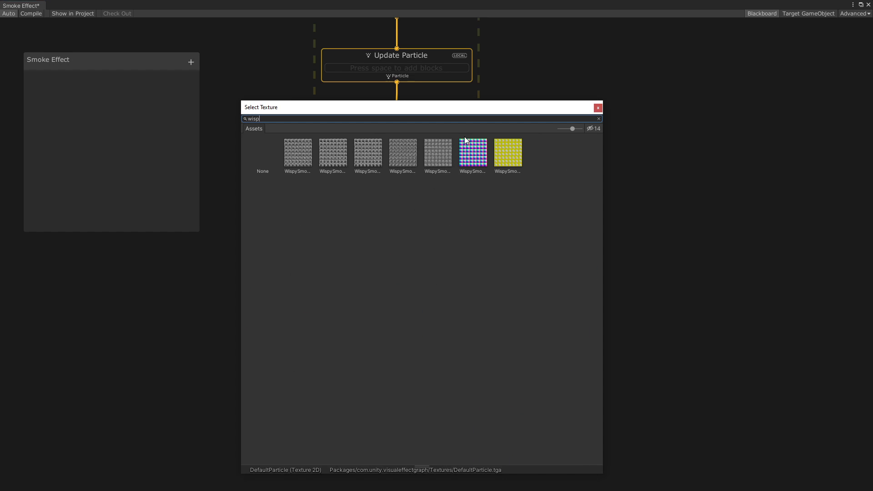
{"action": "double_click", "coordinate": [431, 145]}
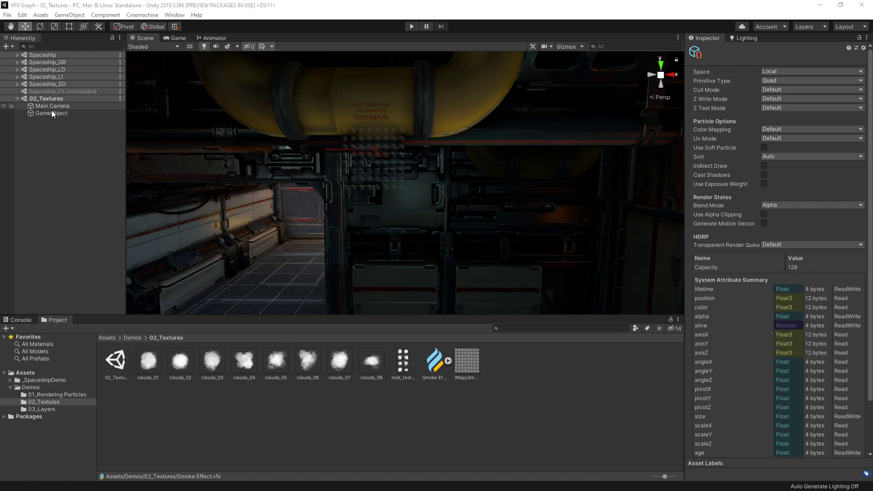
{"action": "left_click", "coordinate": [51, 112]}
{"action": "left_click", "coordinate": [82, 165]}
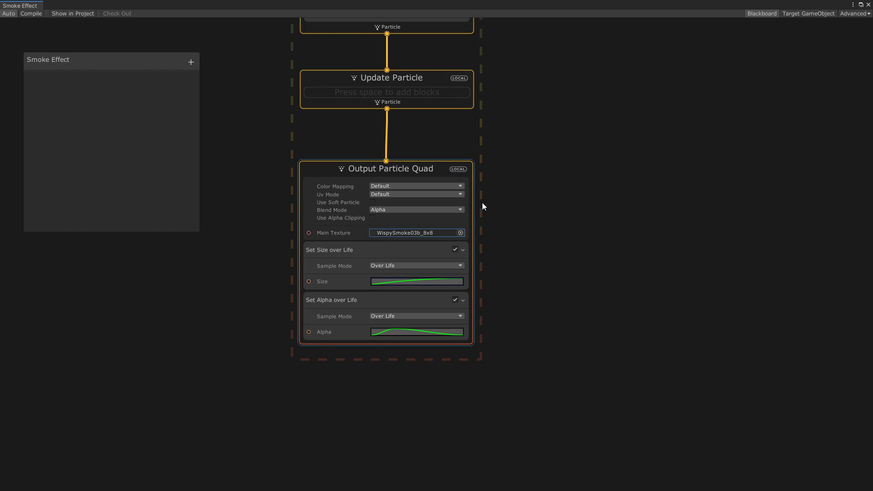
Set Output Particle Quad's UV mode to Flipbook with a flip book size of 8 by 8
{"action": "left_click", "coordinate": [462, 191]}
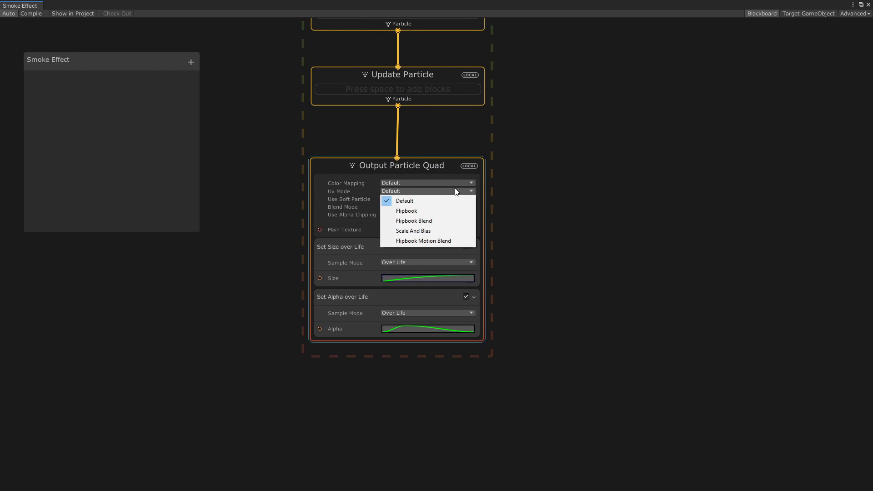
{"action": "left_click", "coordinate": [443, 209]}
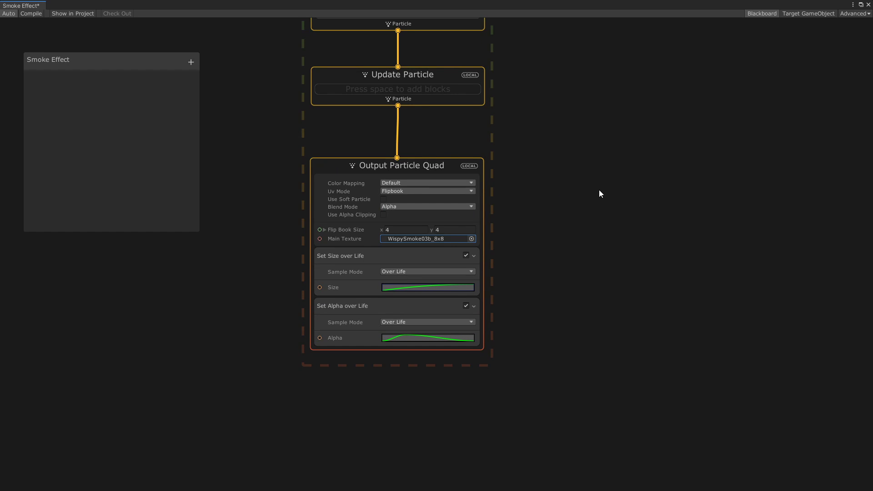
{"action": "left_click", "coordinate": [398, 228]}
{"action": "type", "text": "8"}
{"action": "key", "text": "Tab"}
{"action": "type", "text": "8"}
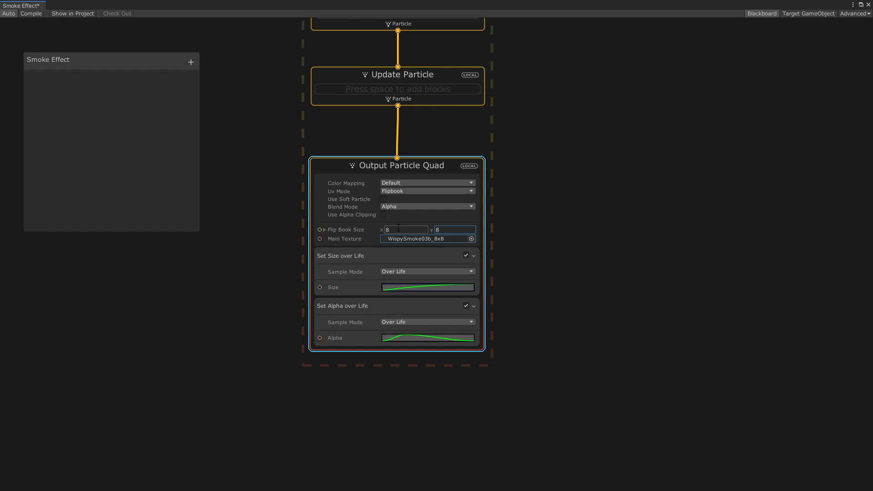
{"action": "left_click", "coordinate": [549, 219]}
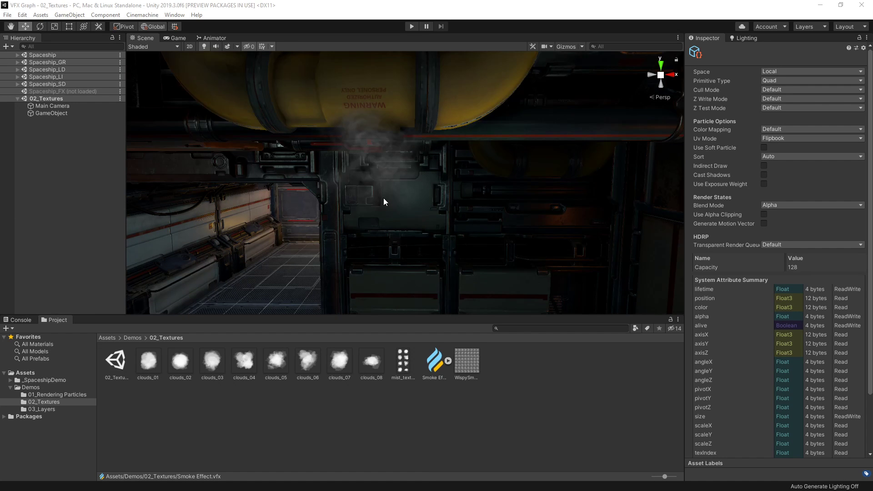
{"action": "scroll", "coordinate": [383, 198], "scroll_direction": "up", "scroll_amount": 2}
{"action": "middle_click_drag", "start_coordinate": [375, 203], "coordinate": [399, 207]}
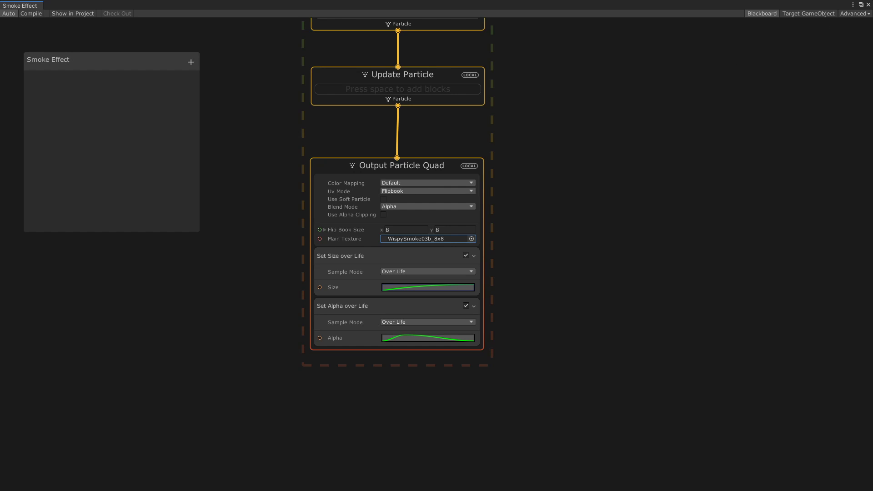
Add a Set Tex Index block above Set Lifetime in the Initialize Particle context
{"action": "middle_click_drag", "start_coordinate": [599, 51], "coordinate": [638, 264]}
{"action": "scroll", "coordinate": [637, 264], "scroll_direction": "down", "scroll_amount": 1}
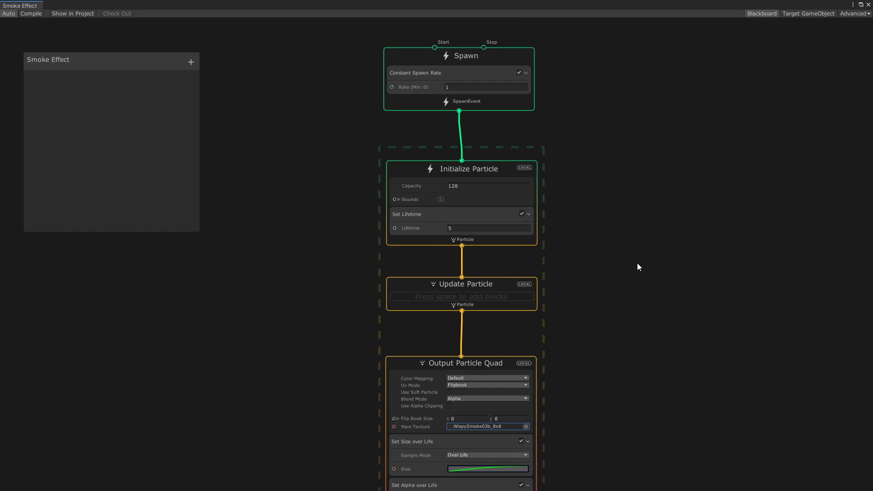
{"action": "middle_click_drag", "start_coordinate": [604, 162], "coordinate": [549, 162]}
{"action": "left_click", "coordinate": [400, 212]}
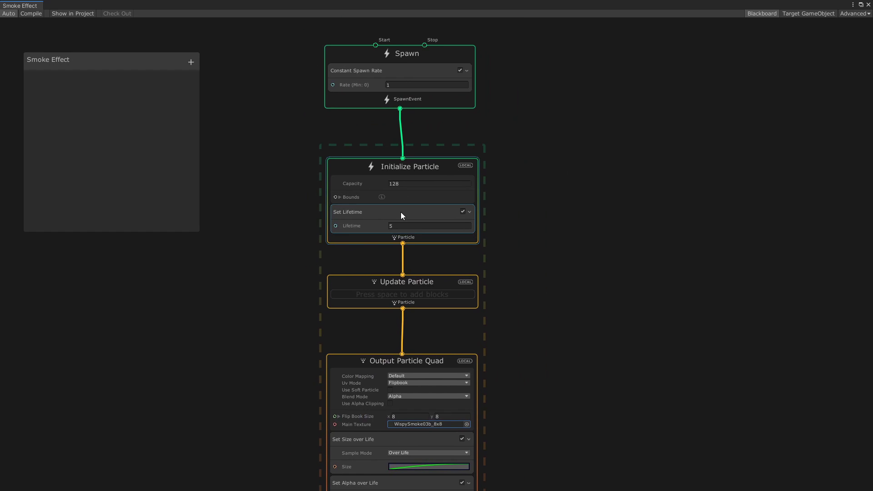
{"action": "key", "text": "space"}
{"action": "type", "text": "set tex i"}
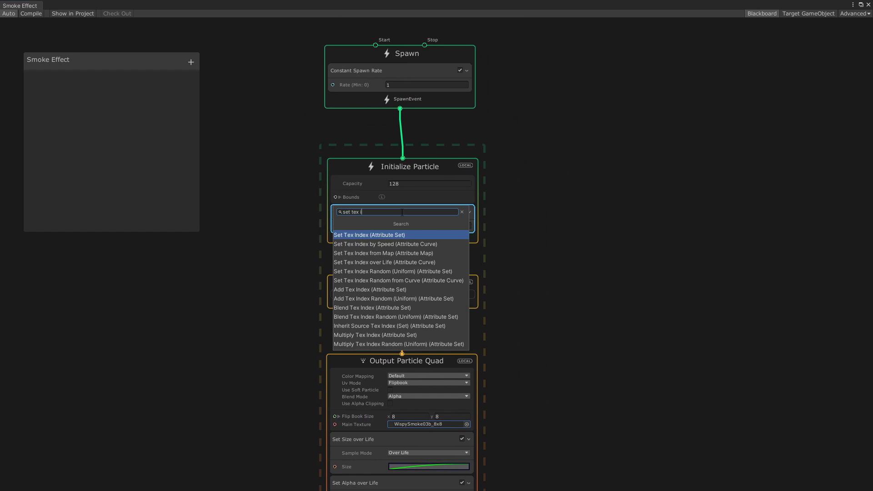
{"action": "key", "text": "Return"}
{"action": "left_click", "coordinate": [401, 211]}
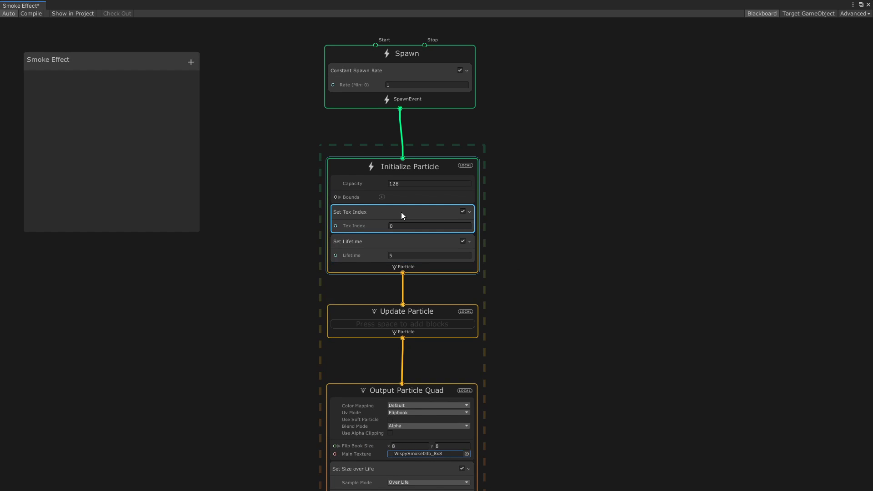
Set the Constant Spawn Rate block's rate to 15
{"action": "left_click", "coordinate": [429, 319]}
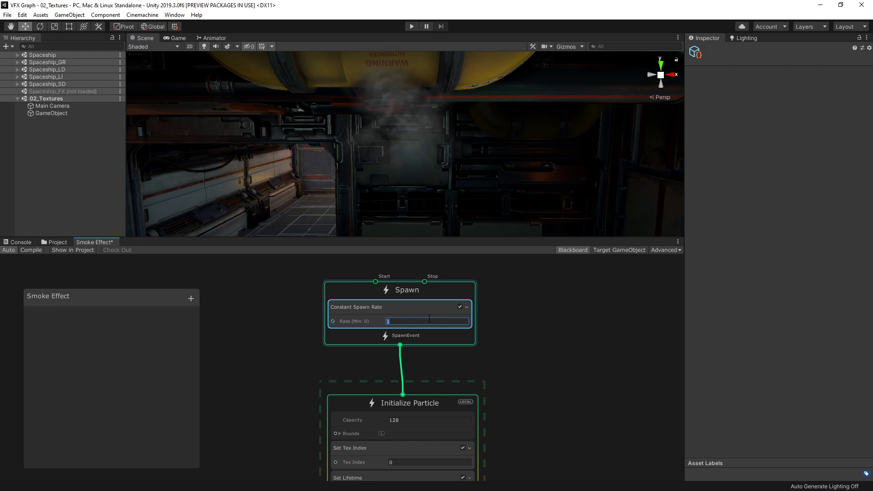
{"action": "type", "text": "15"}
{"action": "key", "text": "Return"}
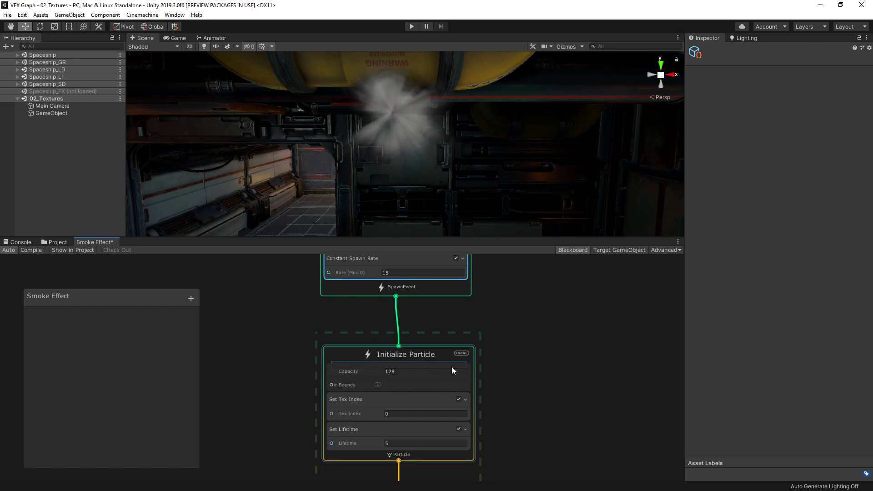
Scrub the Set Tex Index block's Tex Index value to 8.87 to preview different flipbook frames
{"action": "left_click_drag", "start_coordinate": [374, 411], "coordinate": [590, 419]}
{"action": "left_click_drag", "start_coordinate": [641, 418], "coordinate": [509, 412]}
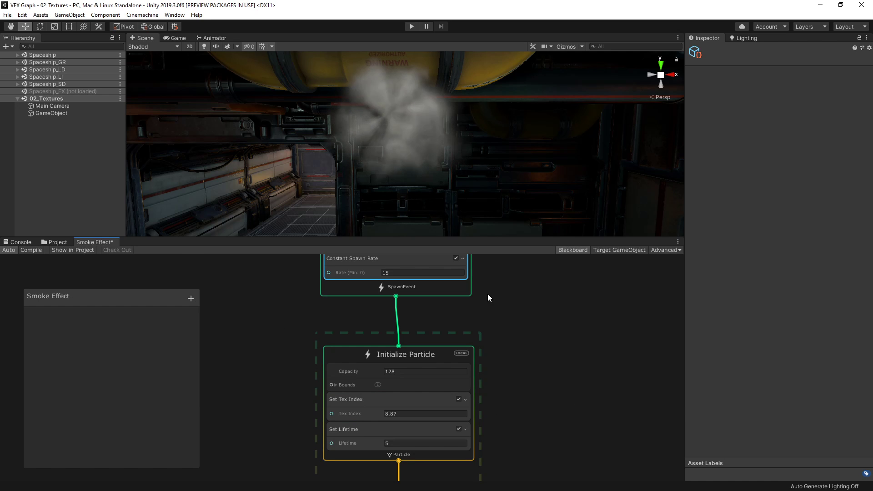
{"action": "left_click", "coordinate": [241, 285]}
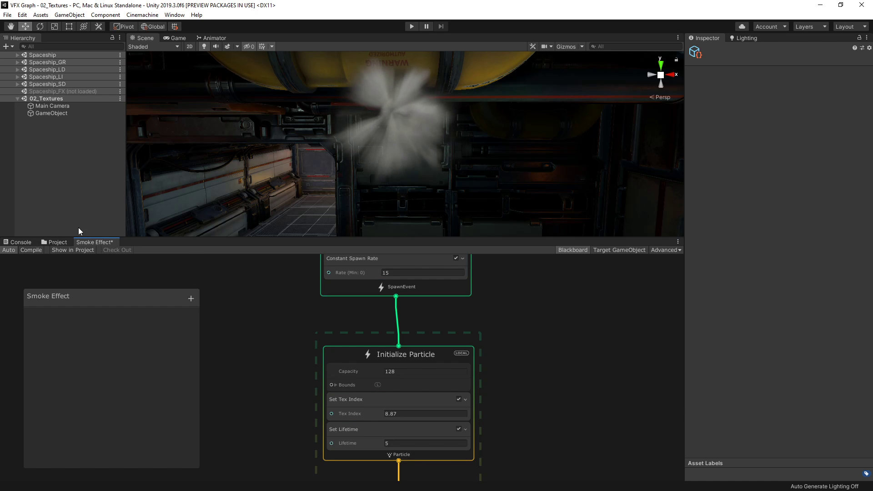
Remove the Set Tex Index block and add a Flipbook Player block with a frame rate of 16 to Update Particle
{"action": "key", "text": "space"}
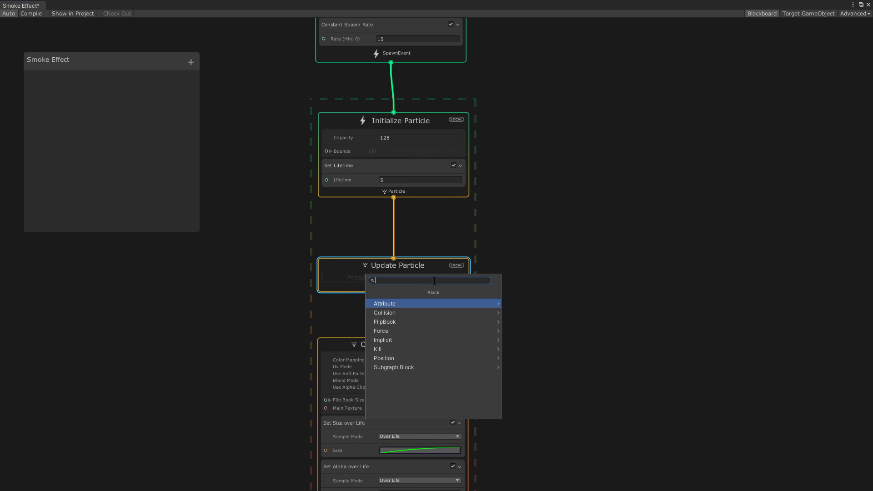
{"action": "type", "text": "flip"}
{"action": "key", "text": "Return"}
{"action": "middle_click_drag", "start_coordinate": [523, 293], "coordinate": [531, 246]}
{"action": "left_click", "coordinate": [405, 278]}
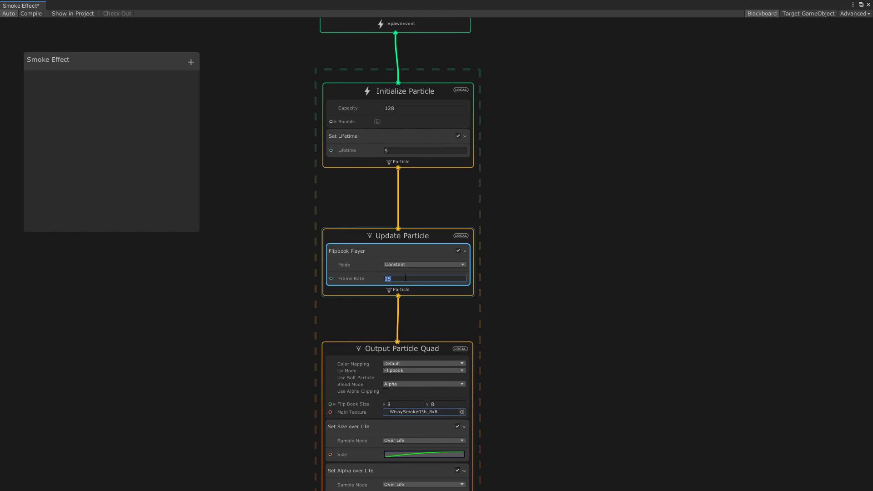
{"action": "scroll", "coordinate": [563, 230], "scroll_direction": "up", "scroll_amount": 3}
{"action": "scroll", "coordinate": [563, 230], "scroll_direction": "down", "scroll_amount": 3}
Set the Constant Spawn Rate block's rate to 1 to watch single particles play the flipbook
{"action": "middle_click_drag", "start_coordinate": [514, 189], "coordinate": [532, 298]}
{"action": "key", "text": "shift+space"}
{"action": "left_click", "coordinate": [415, 284]}
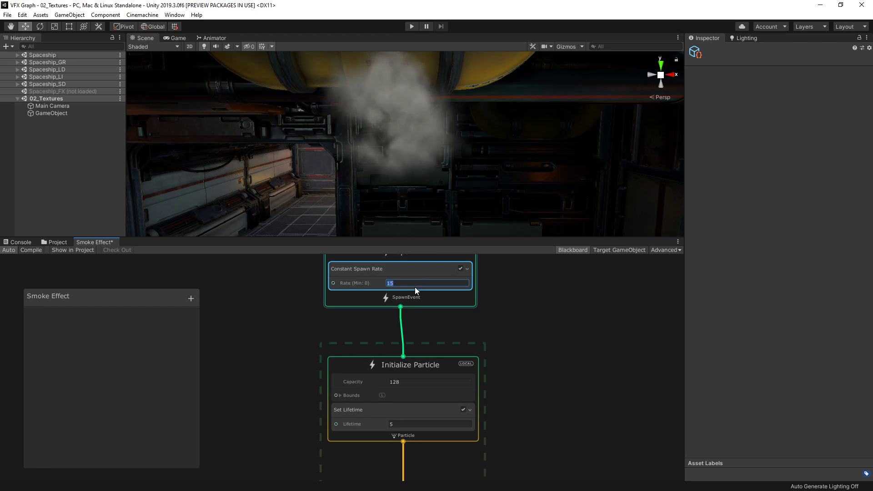
{"action": "type", "text": "1"}
{"action": "left_click", "coordinate": [568, 318]}
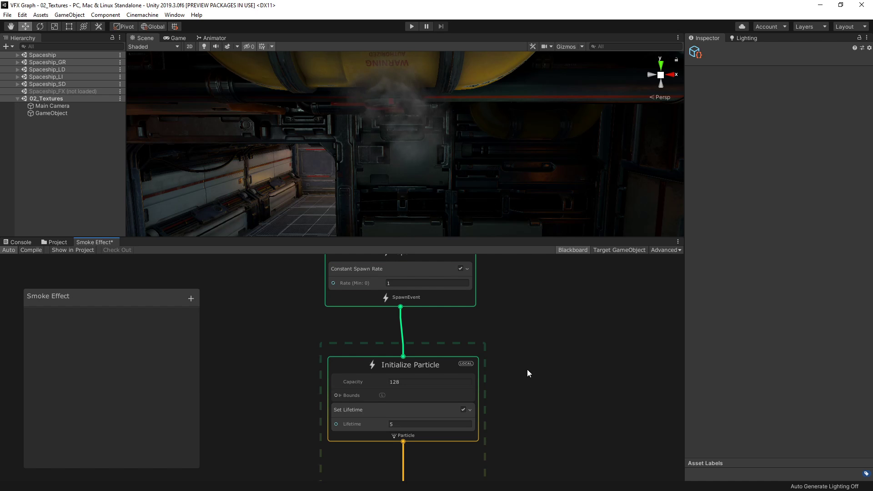
Add a Set Velocity Random (Per-component) block below Set Lifetime in the Initialize Particle context
{"action": "mouse_move", "coordinate": [528, 381]}
{"action": "middle_mouse_down"}
{"action": "mouse_move", "coordinate": [514, 339]}
{"action": "mouse_move", "coordinate": [514, 372]}
{"action": "middle_mouse_up"}
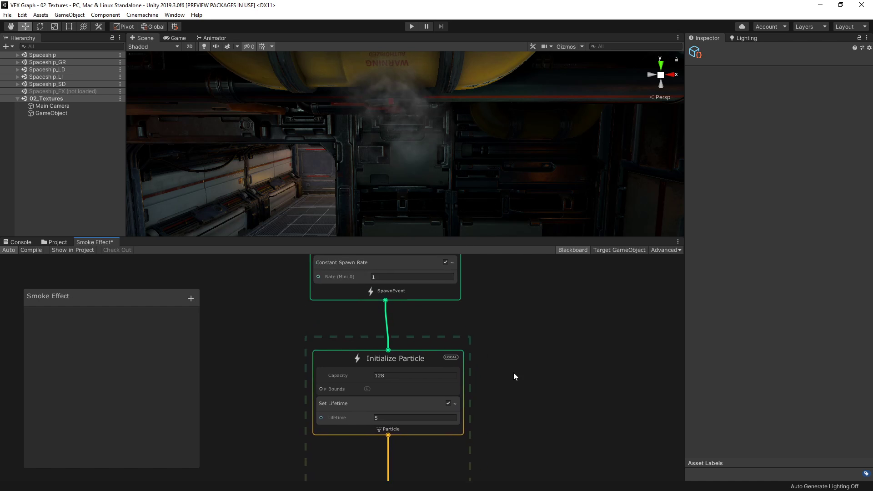
{"action": "middle_click_drag", "start_coordinate": [513, 372], "coordinate": [512, 378]}
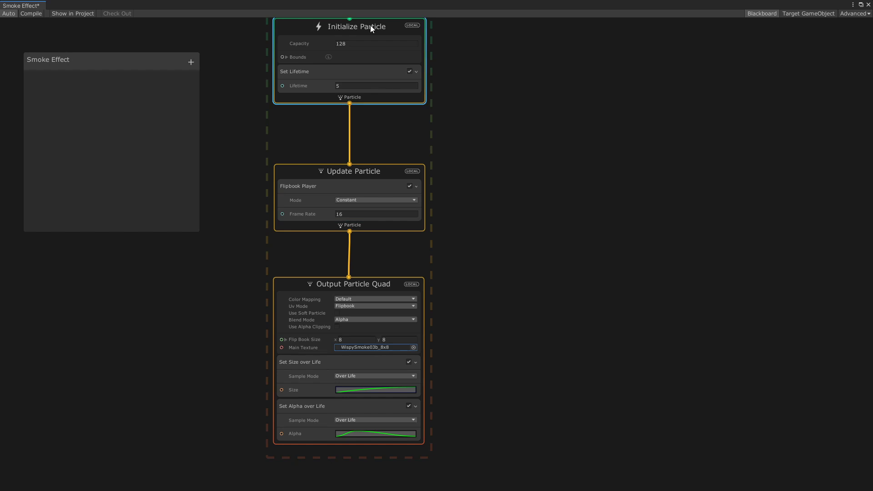
{"action": "key", "text": "space"}
{"action": "type", "text": "set velocity random"}
{"action": "key", "text": "Down"}
{"action": "key", "text": "Down"}
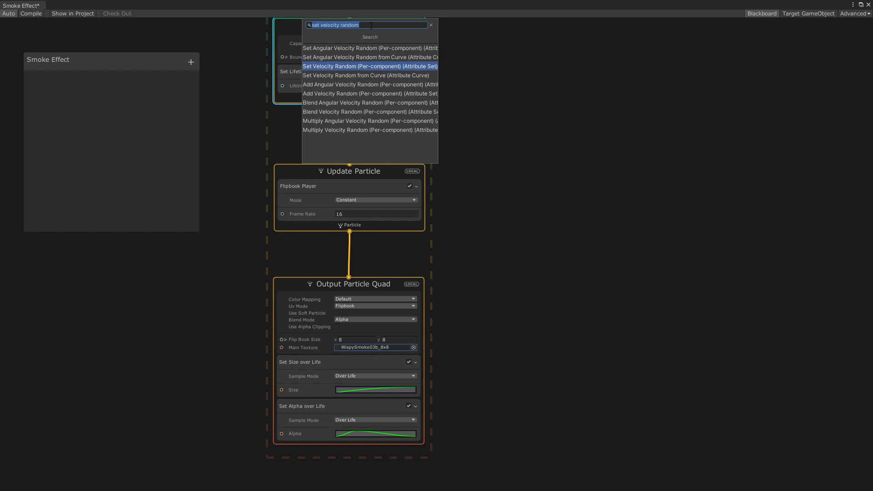
{"action": "key", "text": "Return"}
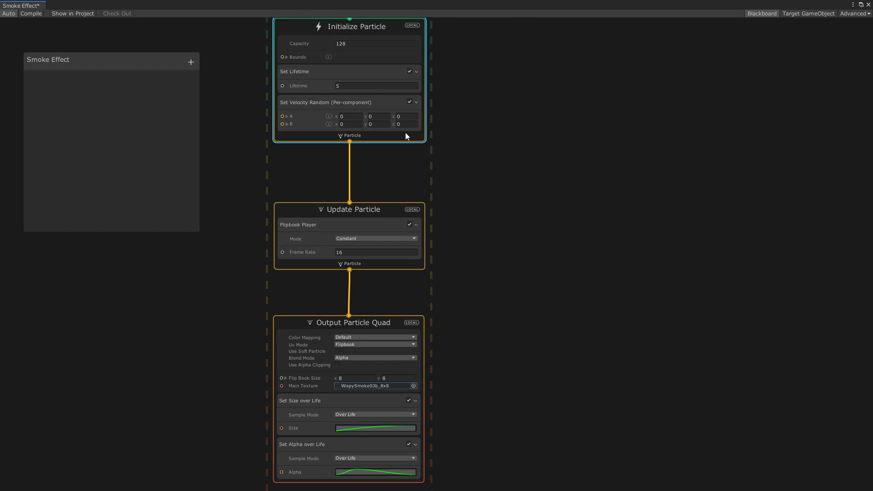
Set the random velocity's A to -0.1, -0.4, -0.1 and its B to 0.1, -1, 0.1
{"action": "left_click", "coordinate": [346, 116]}
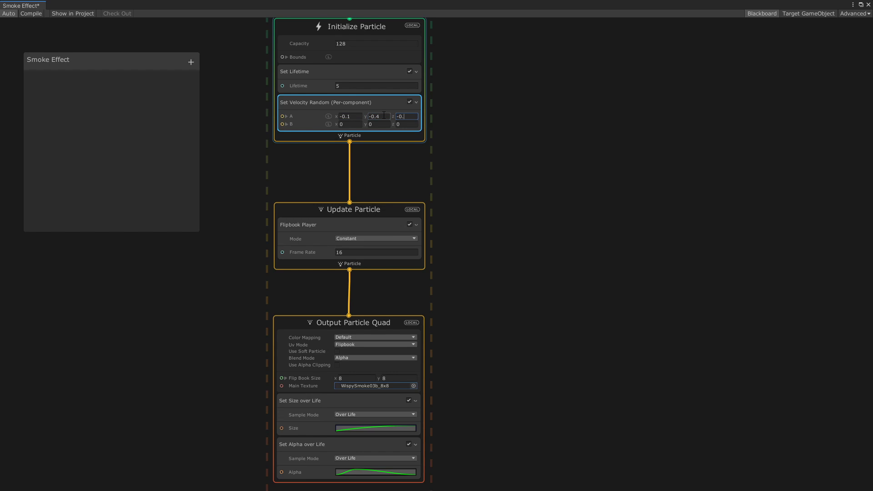
{"action": "key", "text": "Tab"}
{"action": "key", "text": "Tab"}
{"action": "type", "text": "-1"}
{"action": "key", "text": "Tab"}
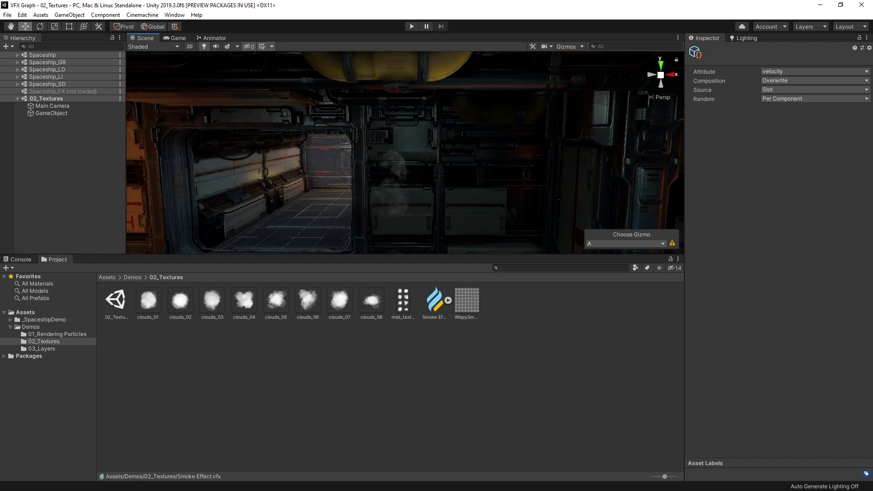
Set the constant spawn rate to 20 and the particle lifetime to 1.5
{"action": "left_click", "coordinate": [401, 127]}
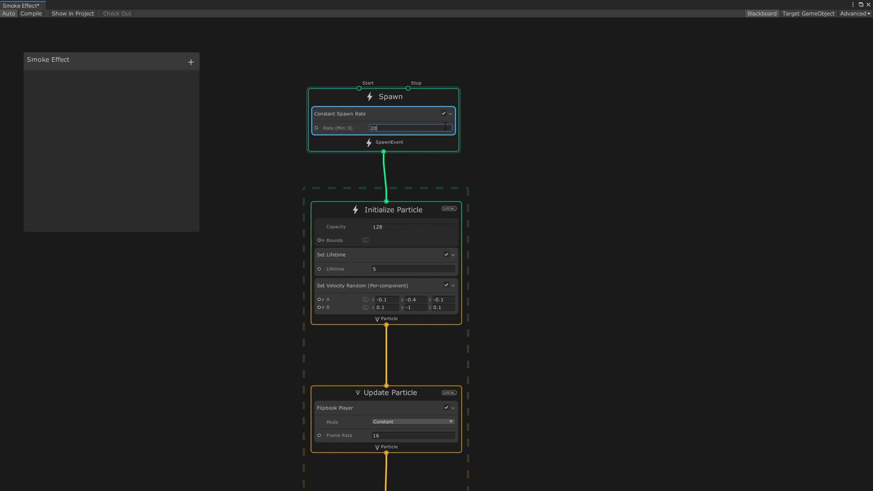
{"action": "left_click", "coordinate": [406, 268]}
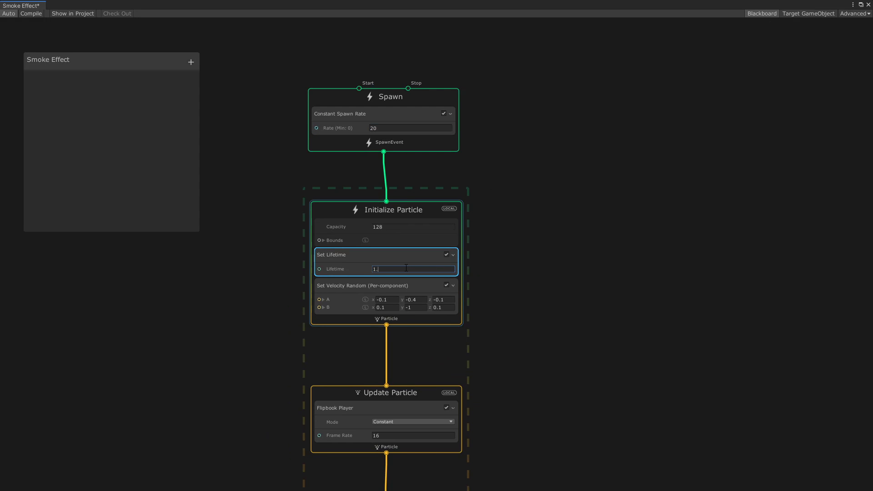
{"action": "left_click", "coordinate": [552, 244]}
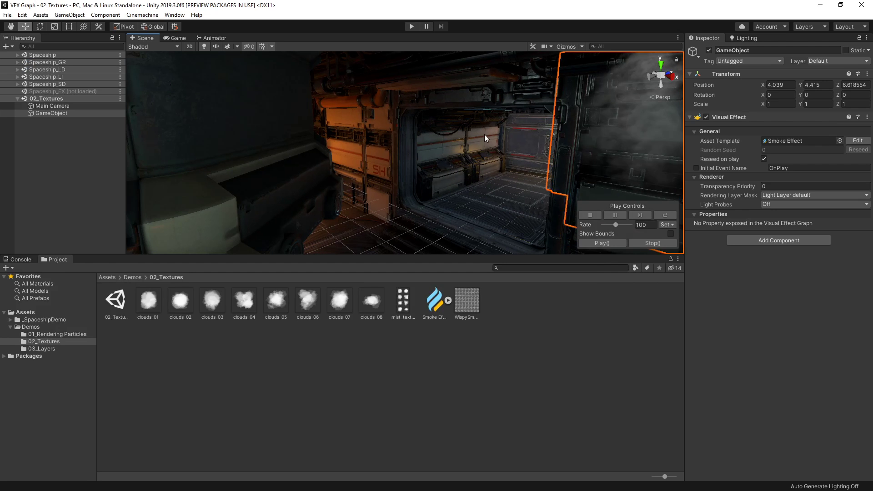
Add an Orient: Face Camera Plane block to Output Particle Quad and check the smoke from several angles in the scene
{"action": "middle_click_drag", "start_coordinate": [485, 135], "coordinate": [332, 146]}
{"action": "middle_click_drag", "start_coordinate": [452, 143], "coordinate": [423, 148]}
{"action": "left_click_drag", "start_coordinate": [456, 146], "coordinate": [327, 119], "text": "alt"}
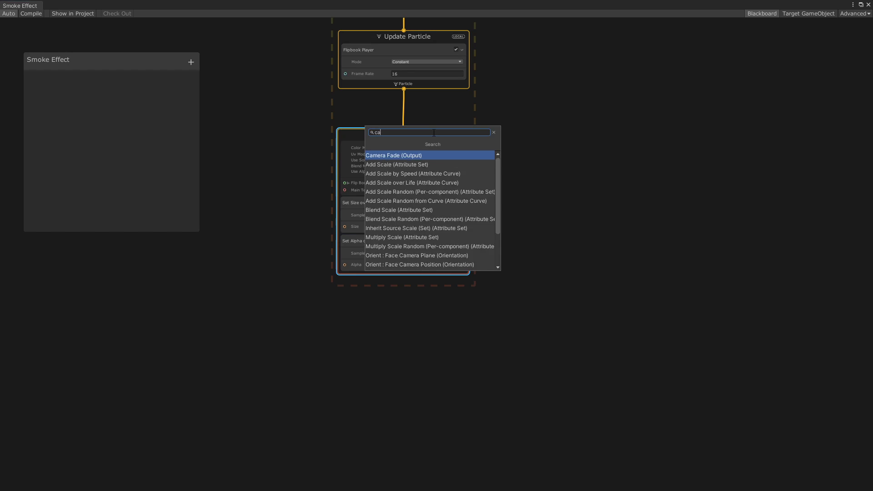
{"action": "type", "text": "camera"}
{"action": "key", "text": "Down"}
{"action": "key", "text": "Return"}
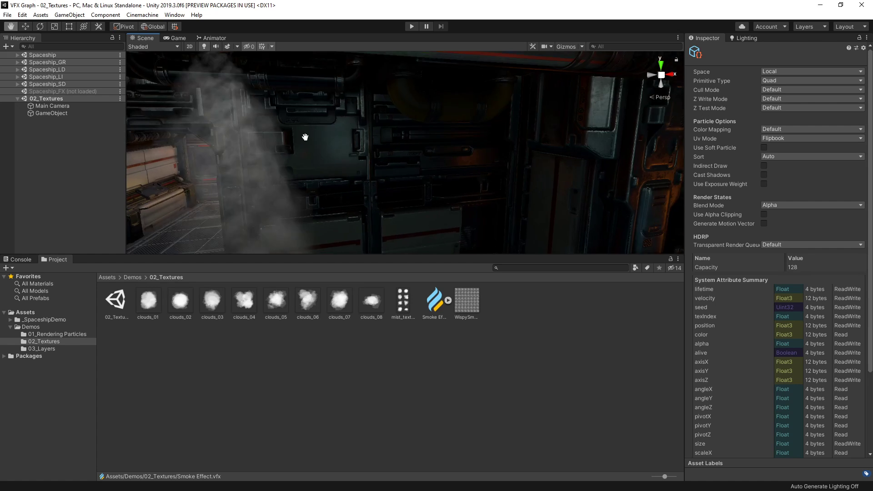
{"action": "middle_click_drag", "start_coordinate": [304, 137], "coordinate": [383, 138]}
{"action": "left_click_drag", "start_coordinate": [384, 138], "coordinate": [418, 157], "text": "alt"}
{"action": "middle_click_drag", "start_coordinate": [418, 157], "coordinate": [469, 175]}
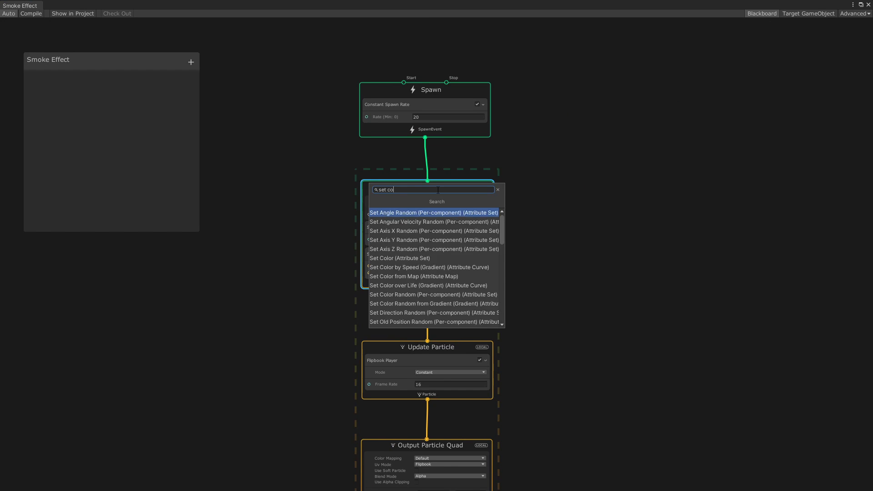
Add a Set Color block to Initialize Particle and connect a Color node, placed beside the context, to its color input
{"action": "middle_click_drag", "start_coordinate": [511, 314], "coordinate": [541, 258]}
{"action": "scroll", "coordinate": [525, 256], "scroll_direction": "up", "scroll_amount": 2}
{"action": "type", "text": "color"}
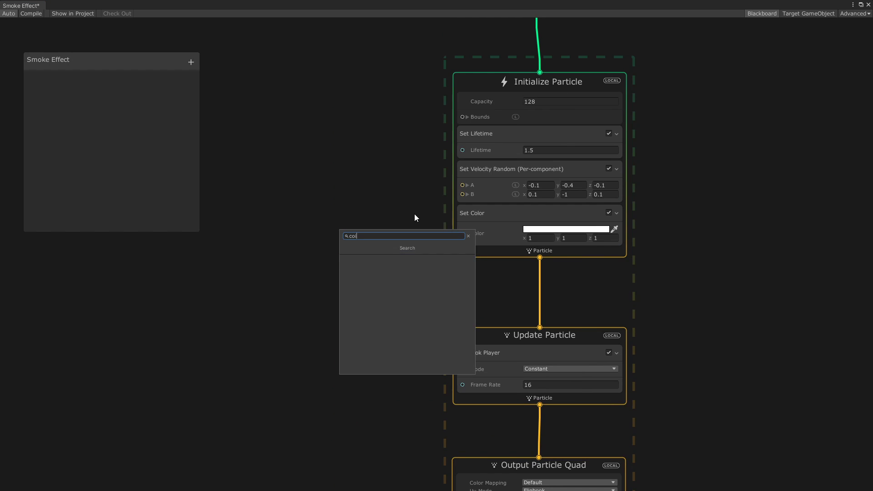
{"action": "key", "text": "Return"}
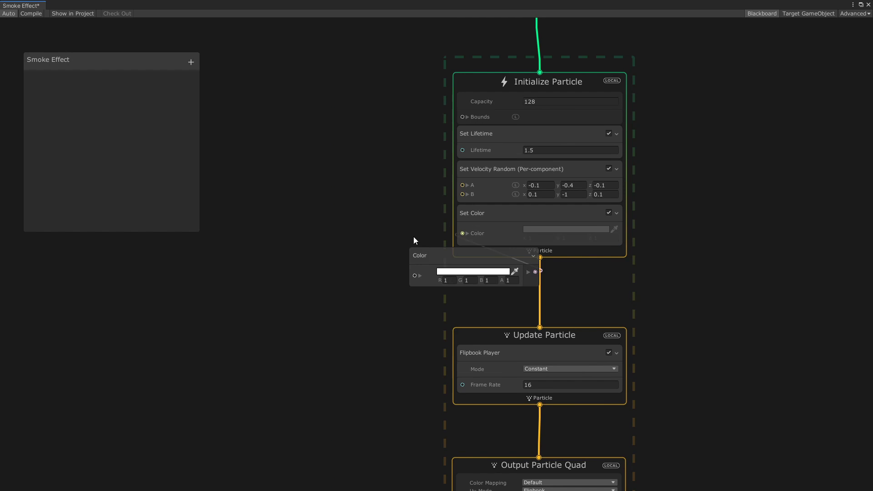
{"action": "left_click_drag", "start_coordinate": [435, 257], "coordinate": [315, 218]}
Convert the Color node to an exposed property and name it Color
{"action": "right_click", "coordinate": [336, 214]}
{"action": "left_click", "coordinate": [341, 220]}
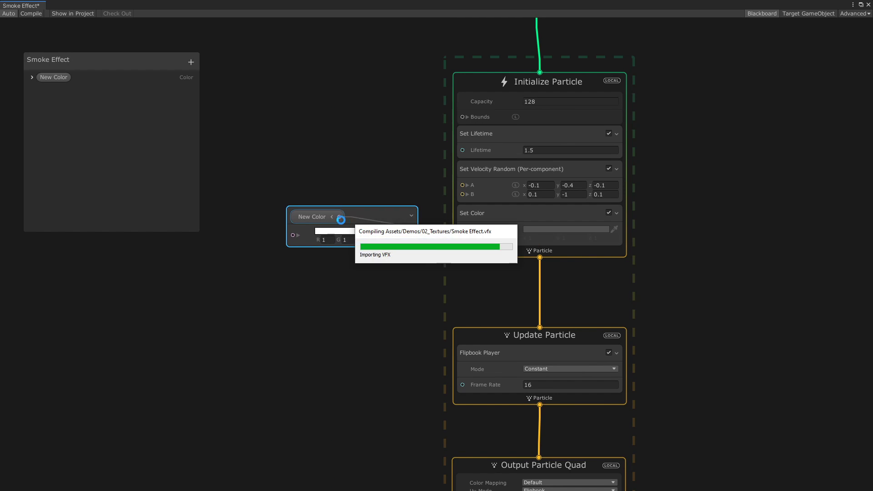
{"action": "double_click", "coordinate": [45, 75]}
{"action": "type", "text": "Color"}
{"action": "key", "text": "Return"}
{"action": "left_click", "coordinate": [72, 88]}
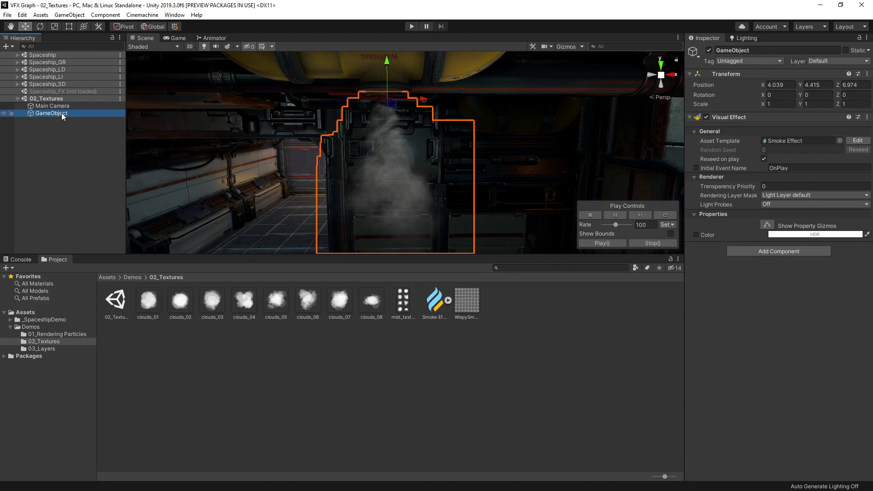
Duplicate the smoke effect's GameObject and move the copy along the X axis to about 3.39
{"action": "right_click", "coordinate": [63, 113]}
{"action": "left_click", "coordinate": [109, 154]}
{"action": "left_click_drag", "start_coordinate": [424, 99], "coordinate": [349, 99]}
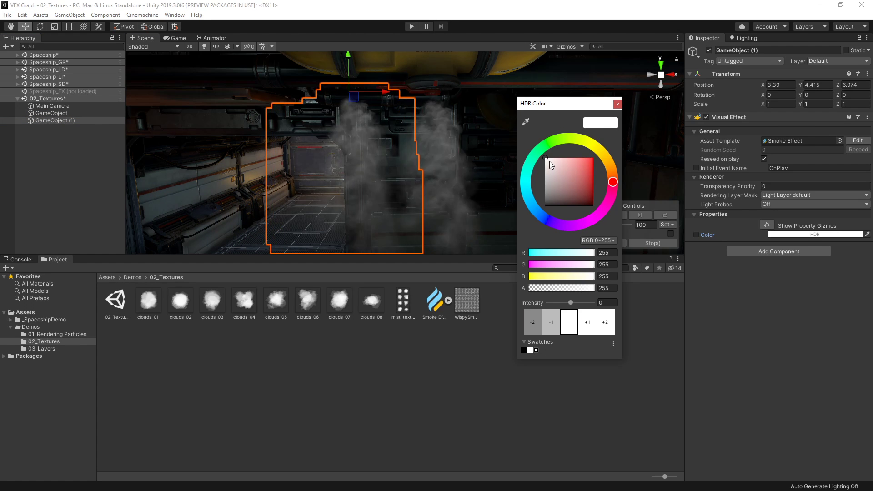
Set the duplicated effect's Color property to pure red (255, 0, 0) with an HDR intensity of 8
{"action": "left_click_drag", "start_coordinate": [549, 161], "coordinate": [615, 155]}
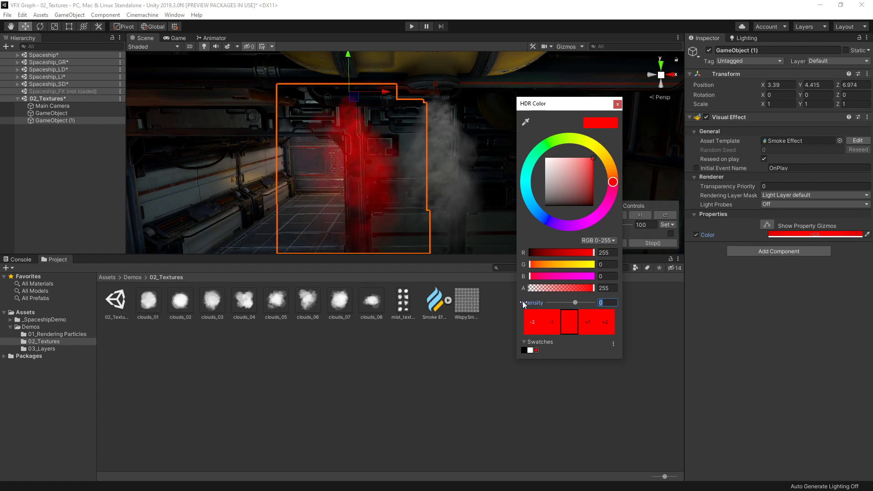
{"action": "left_click", "coordinate": [588, 322]}
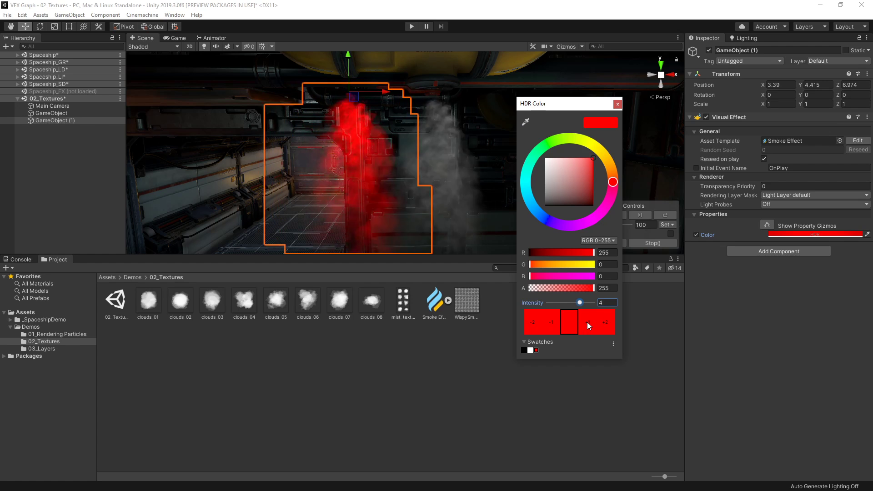
{"action": "left_click", "coordinate": [587, 322]}
{"action": "left_click", "coordinate": [587, 321]}
{"action": "left_click", "coordinate": [587, 322]}
{"action": "left_click", "coordinate": [588, 321]}
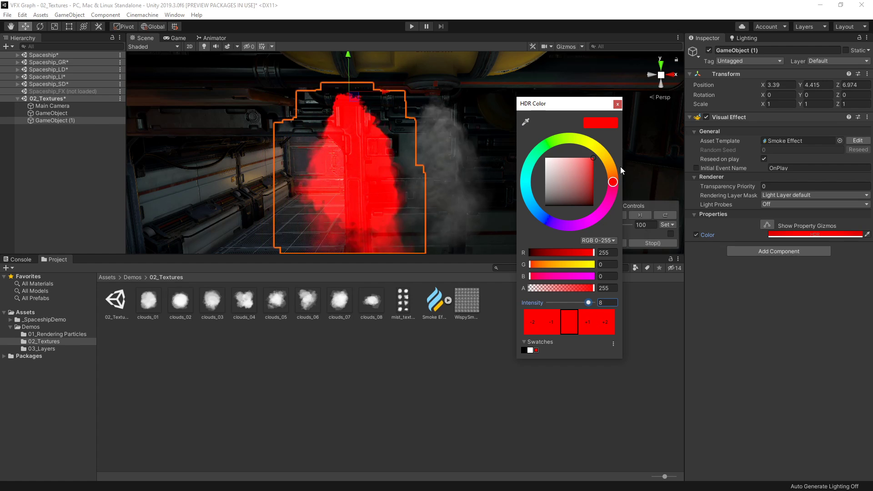
Shift the duplicated effect's HDR color hue to a fiery orange (255, 21, 0) and check it in the scene
{"action": "left_click", "coordinate": [612, 177]}
{"action": "left_click_drag", "start_coordinate": [612, 177], "coordinate": [613, 179]}
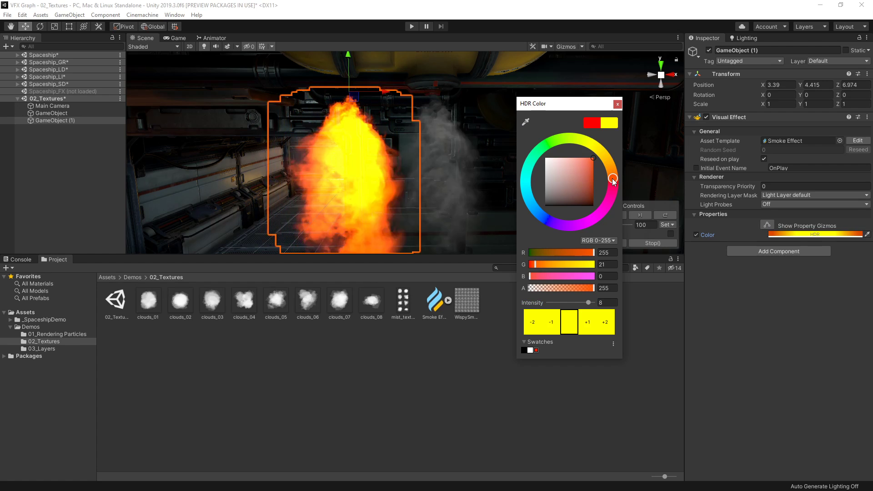
{"action": "scroll", "coordinate": [431, 162], "scroll_direction": "down", "scroll_amount": 4}
{"action": "left_click", "coordinate": [429, 149]}
{"action": "right_click_drag", "start_coordinate": [422, 136], "coordinate": [418, 130]}
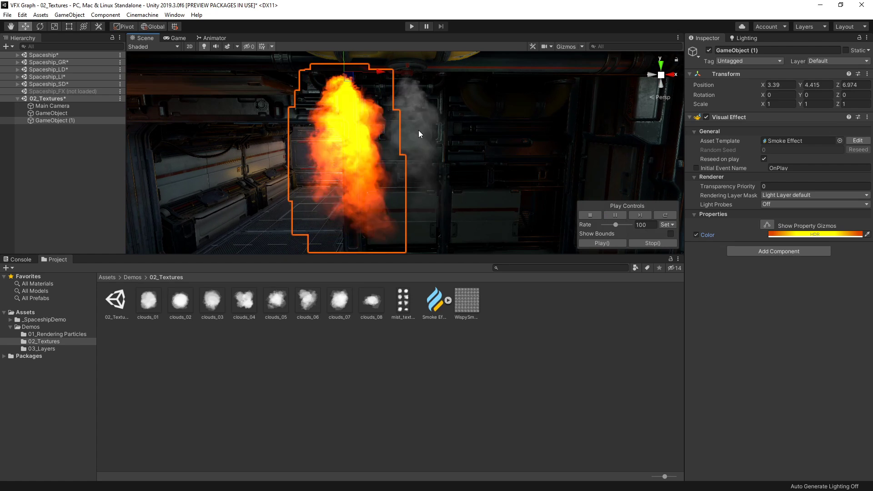
{"action": "left_click", "coordinate": [770, 287]}
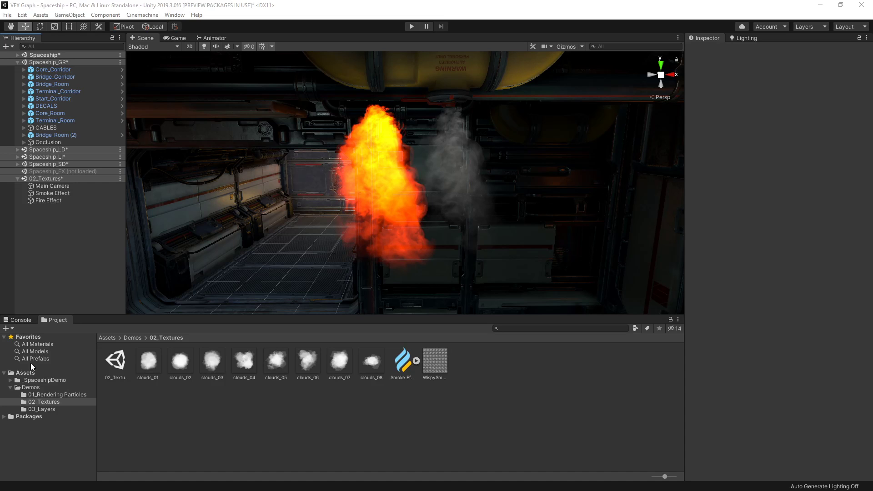
Install the VFX Toolbox package from disk through the Package Manager and close the manager
{"action": "left_click", "coordinate": [175, 15]}
{"action": "left_click", "coordinate": [241, 75]}
{"action": "left_click", "coordinate": [95, 80]}
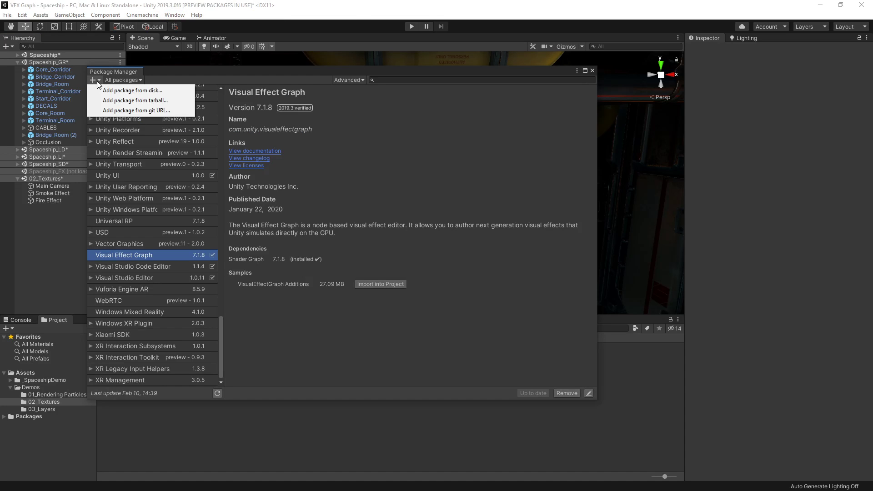
{"action": "left_click", "coordinate": [128, 91]}
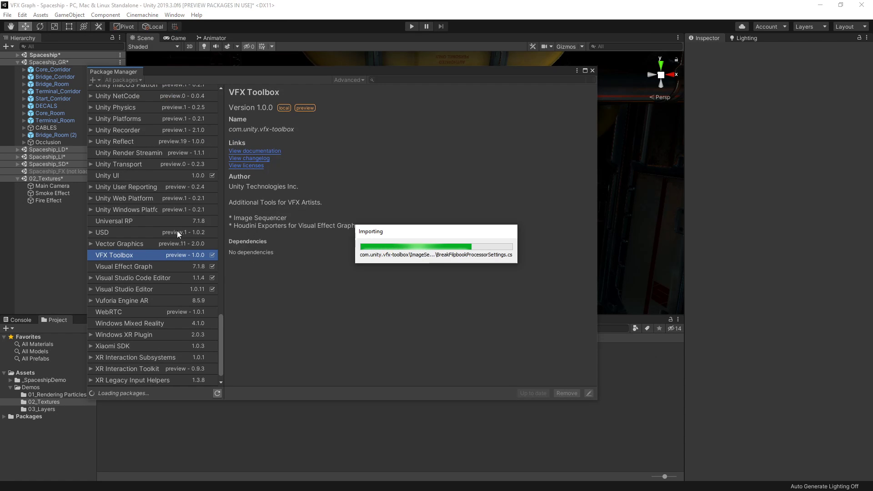
{"action": "left_click", "coordinate": [592, 71]}
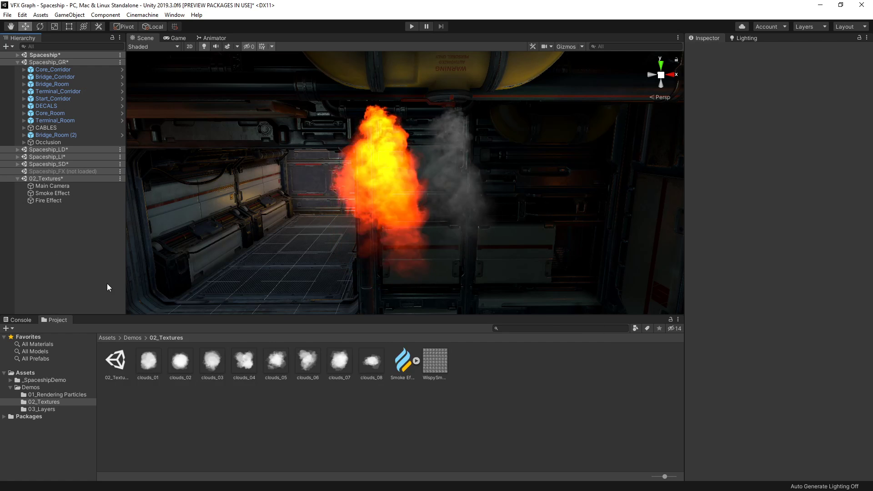
Open the Image Sequencer and create a new image sequence
{"action": "left_click", "coordinate": [174, 15]}
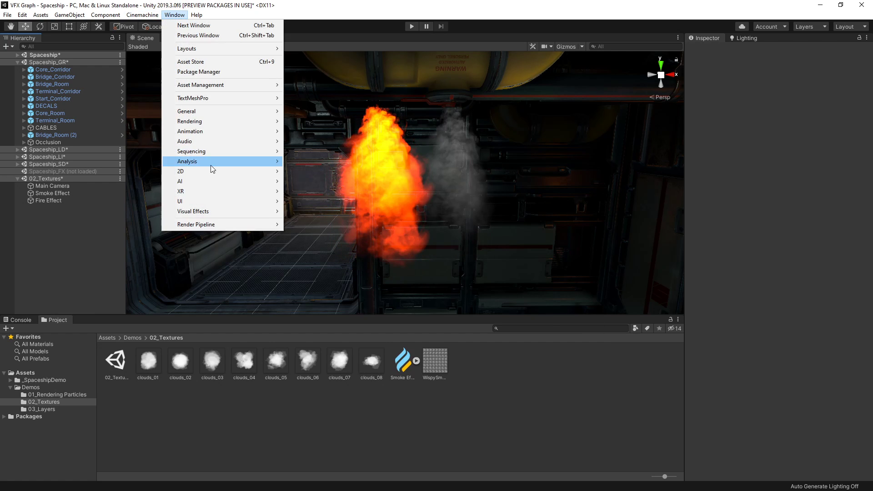
{"action": "mouse_move", "coordinate": [213, 211]}
{"action": "left_click", "coordinate": [339, 215]}
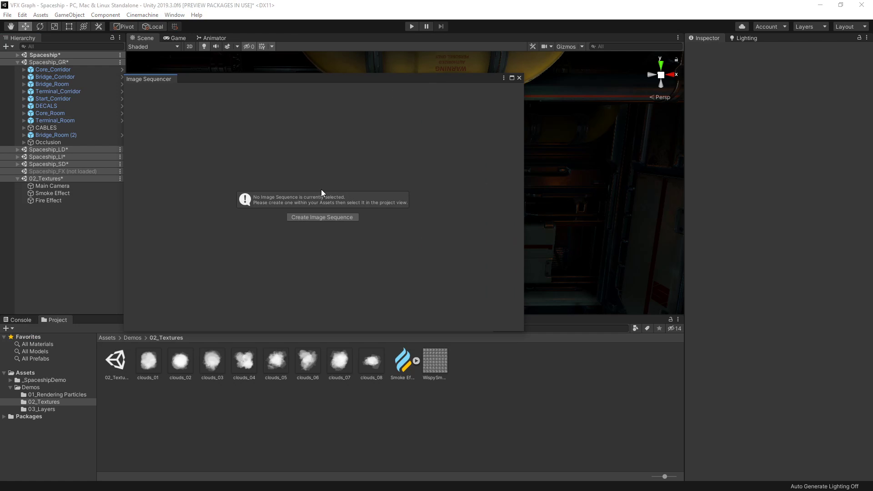
{"action": "left_click", "coordinate": [313, 217]}
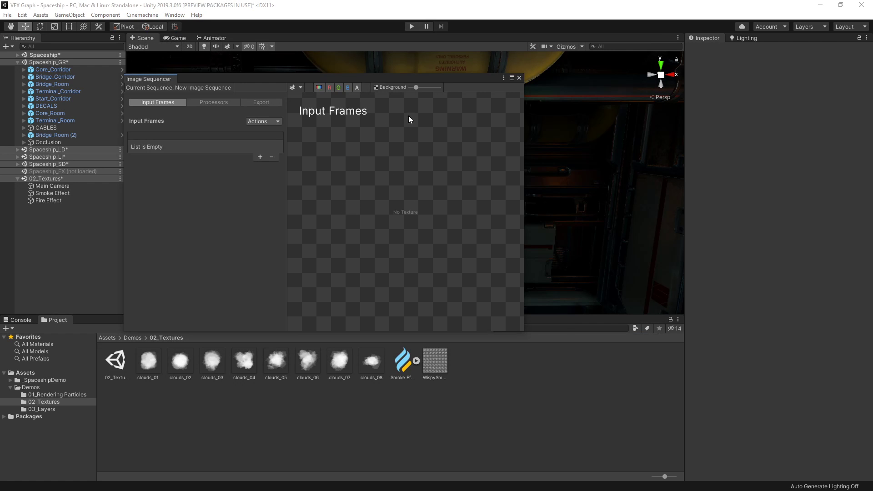
Load the eight textures clouds_01 through clouds_08 as input frames of the image sequence
{"action": "left_click", "coordinate": [148, 361]}
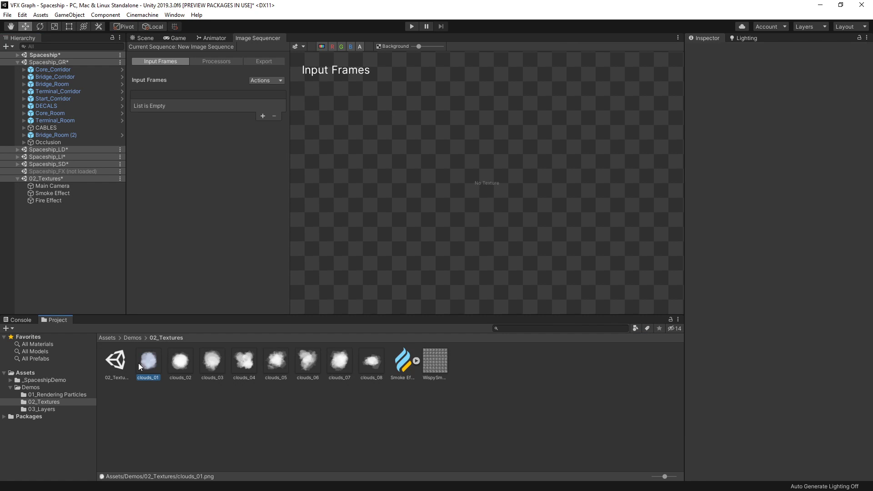
{"action": "left_click", "coordinate": [380, 361], "text": "shift"}
{"action": "left_click_drag", "start_coordinate": [146, 362], "coordinate": [160, 104]}
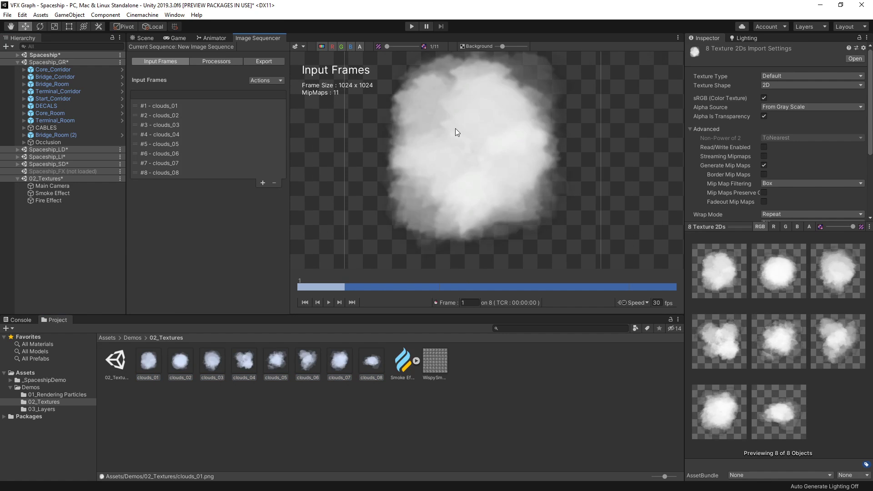
Add an Assemble Flipbook processor to the image sequence's frame processor stack
{"action": "left_click", "coordinate": [224, 61]}
{"action": "left_click", "coordinate": [263, 128]}
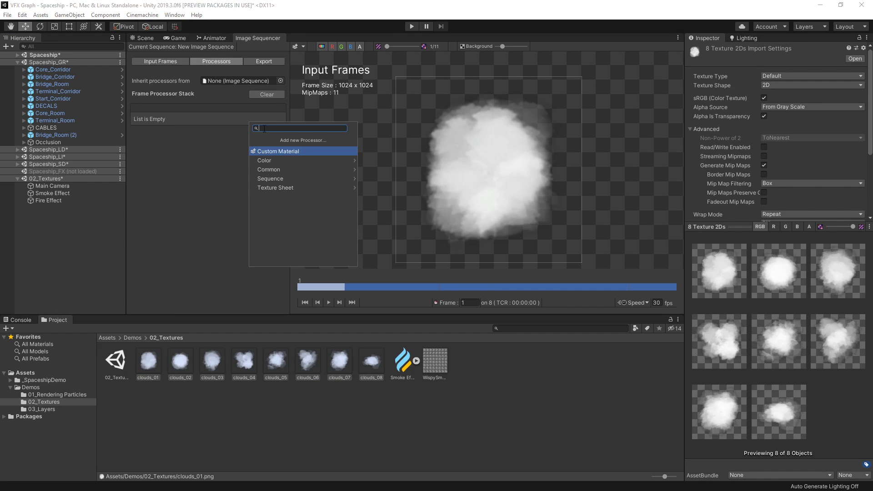
{"action": "left_click", "coordinate": [296, 188]}
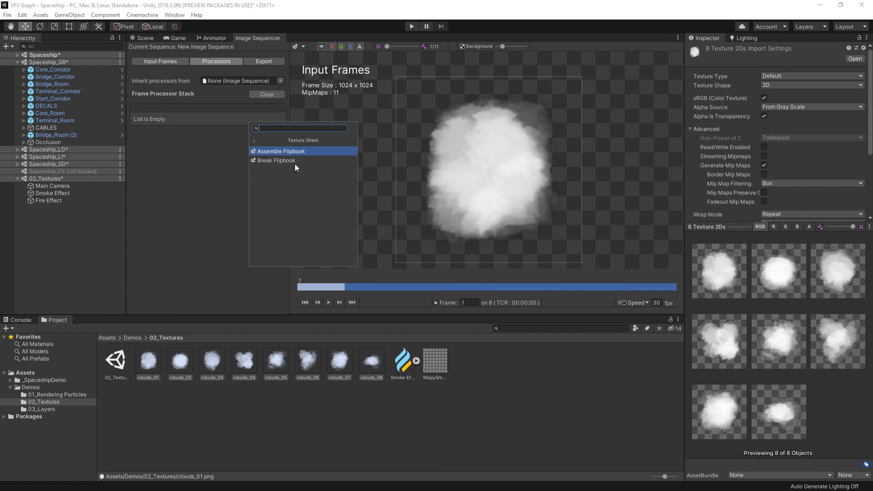
{"action": "left_click", "coordinate": [290, 152]}
{"action": "left_click", "coordinate": [217, 119]}
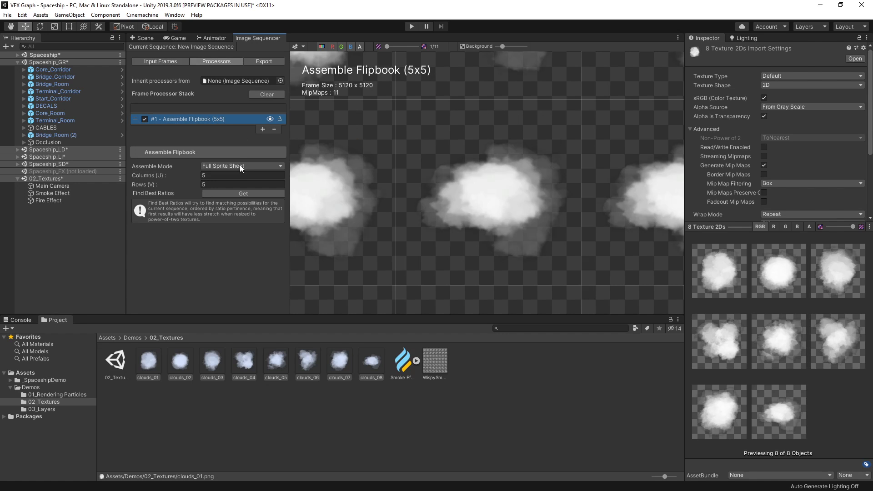
Find the best ratios for the flipbook, choose the 2 x 4 layout, and inspect the assembled sheet
{"action": "left_click", "coordinate": [238, 195]}
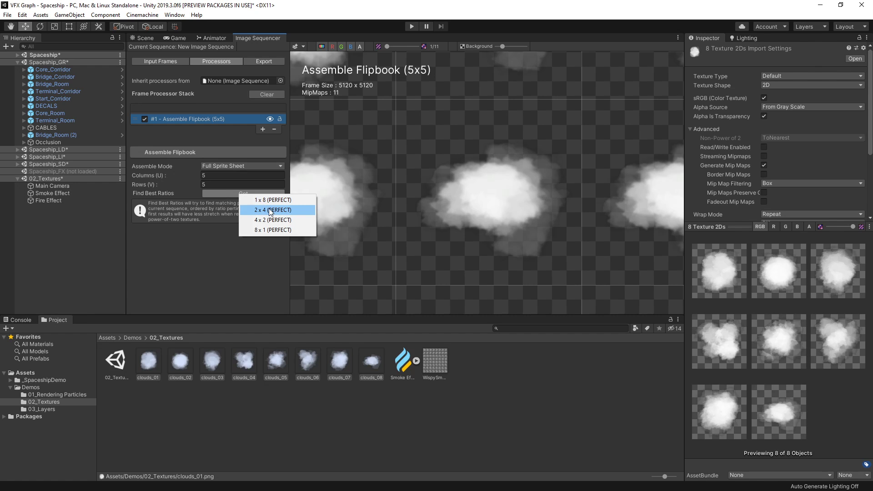
{"action": "left_click", "coordinate": [271, 210]}
{"action": "scroll", "coordinate": [514, 190], "scroll_direction": "up", "scroll_amount": 3}
{"action": "middle_click_drag", "start_coordinate": [504, 187], "coordinate": [479, 114]}
{"action": "scroll", "coordinate": [477, 114], "scroll_direction": "down", "scroll_amount": 3}
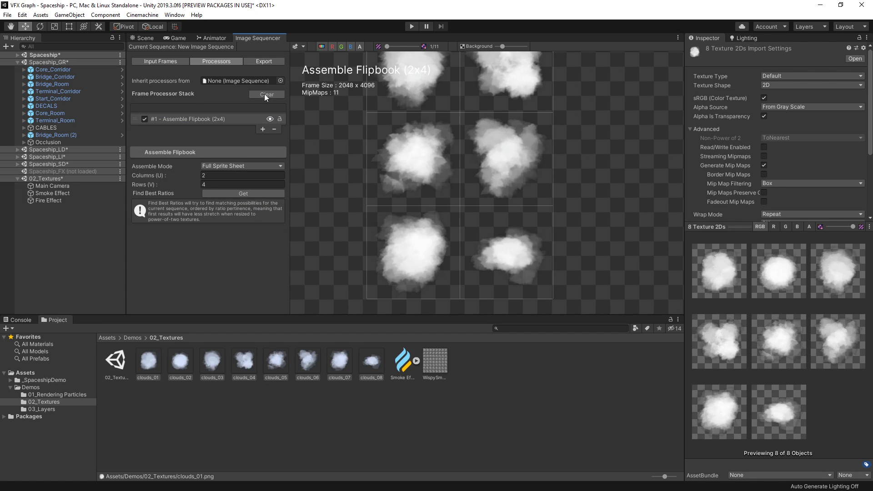
Export the assembled flipbook as a new Targa texture named mist_texture_sheet in the 02_Textures folder
{"action": "left_click", "coordinate": [263, 62]}
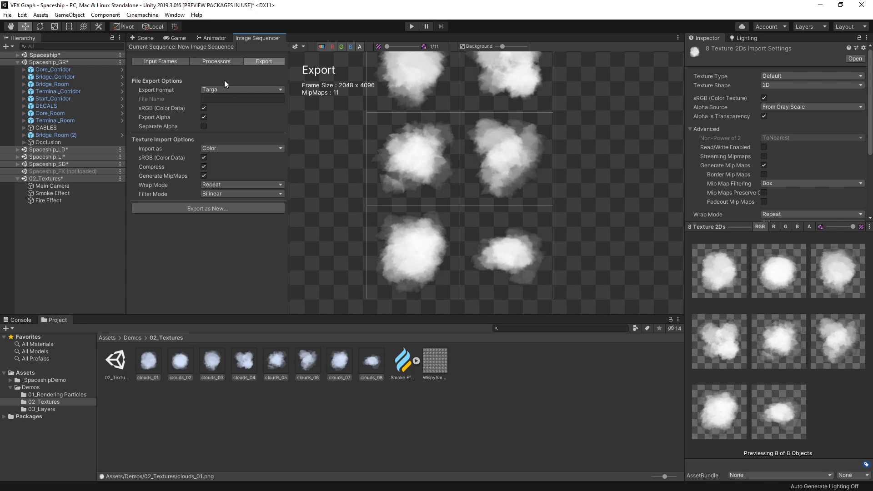
{"action": "left_click", "coordinate": [228, 208]}
{"action": "key", "text": "Return"}
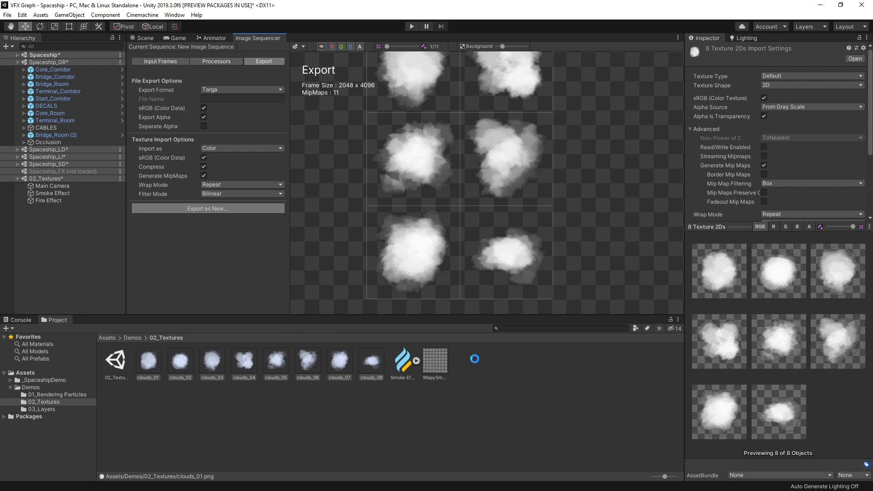
Enable and apply Alpha Is Transparency in mist_texture_sheet's import settings, and close the Image Sequencer
{"action": "left_click", "coordinate": [406, 364]}
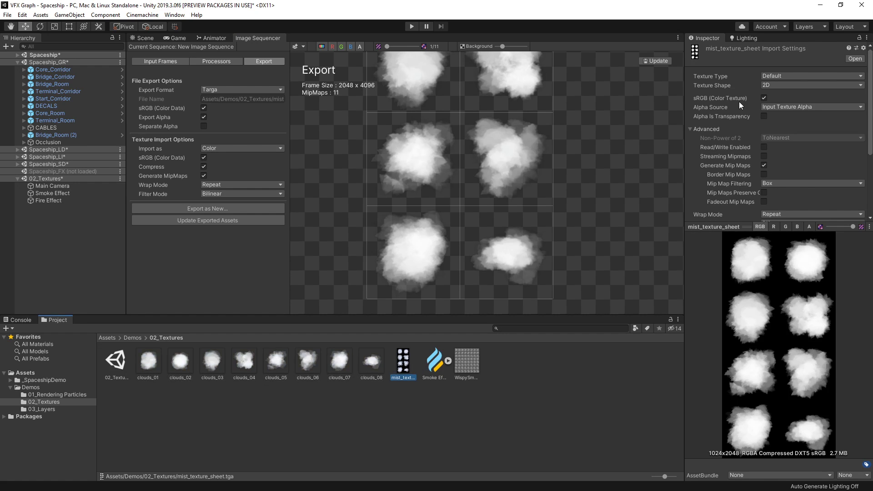
{"action": "left_click", "coordinate": [763, 117]}
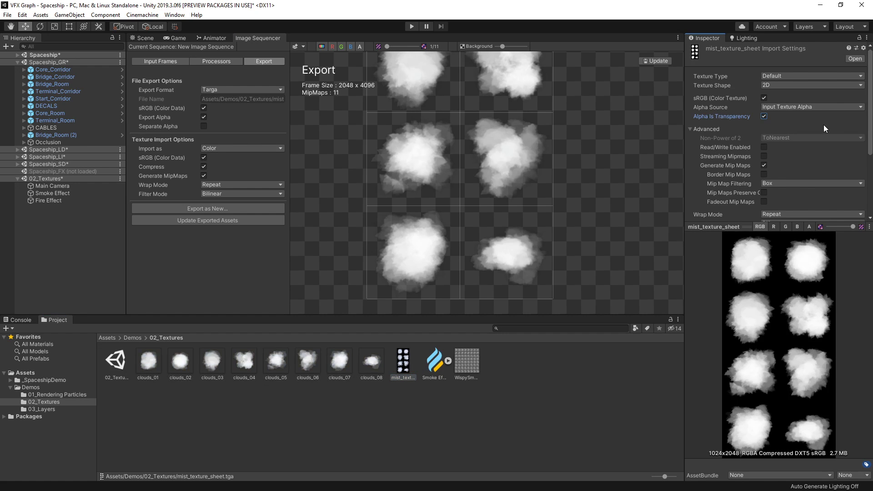
{"action": "scroll", "coordinate": [825, 132], "scroll_direction": "down", "scroll_amount": 5}
{"action": "left_click", "coordinate": [854, 214]}
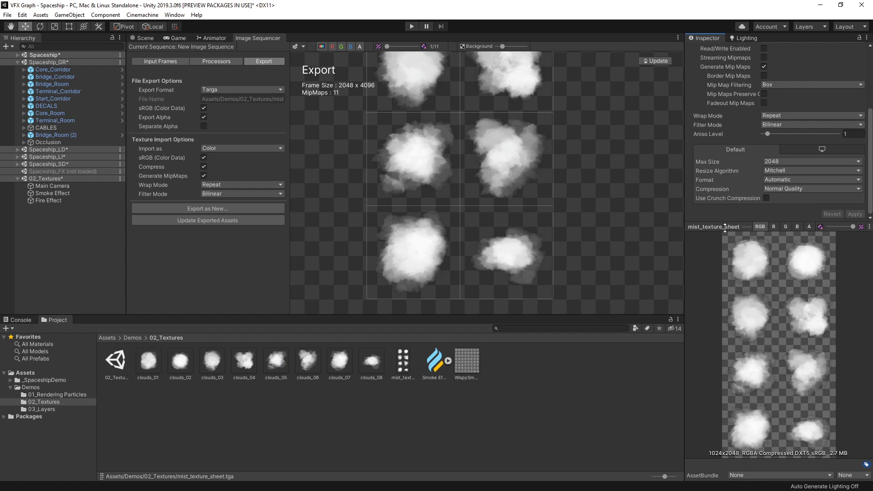
{"action": "right_click", "coordinate": [241, 40]}
{"action": "left_click", "coordinate": [264, 53]}
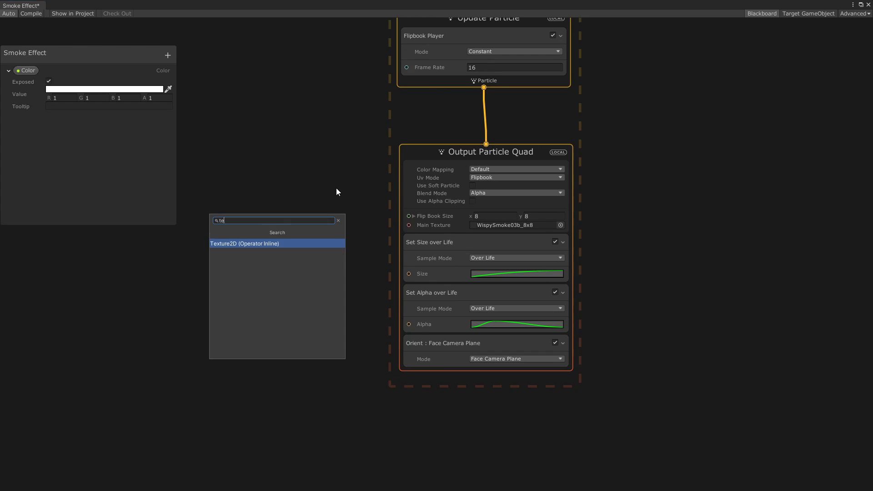
In the Smoke Effect graph, expose the output's Main Texture and Flip Book Size as properties named Texture and Size
{"action": "key", "text": "Return"}
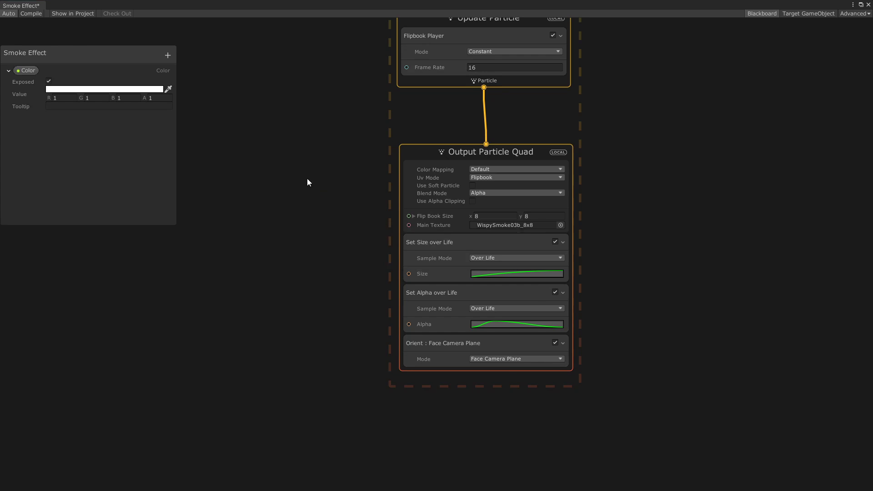
{"action": "left_click", "coordinate": [396, 234]}
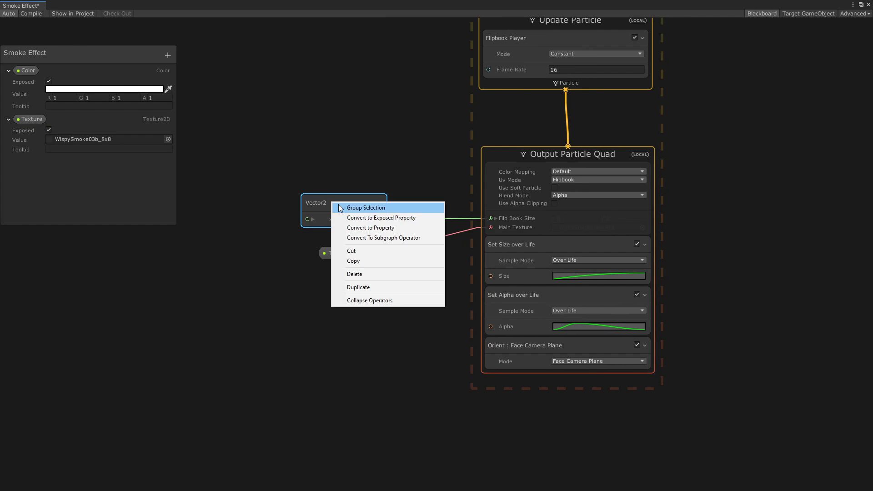
{"action": "left_click", "coordinate": [361, 217]}
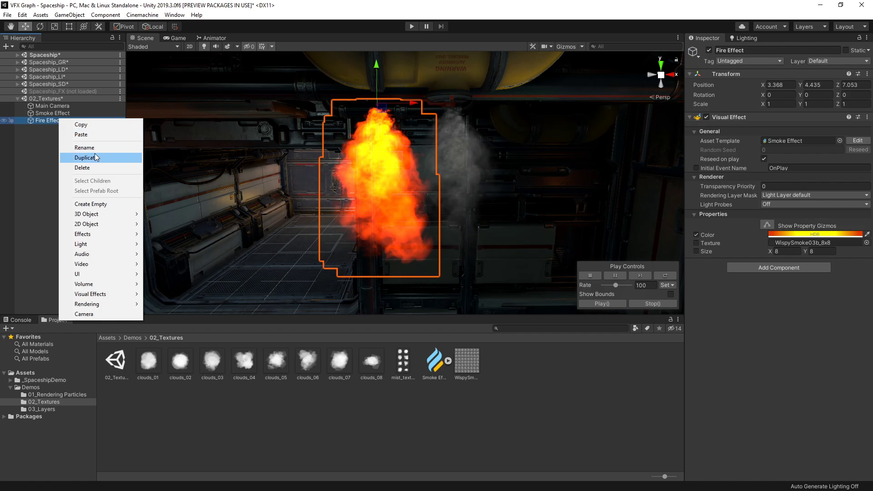
Duplicate Fire Effect as Mist Effect and move the copy beside the fire along X to about 2.416
{"action": "left_click", "coordinate": [65, 130]}
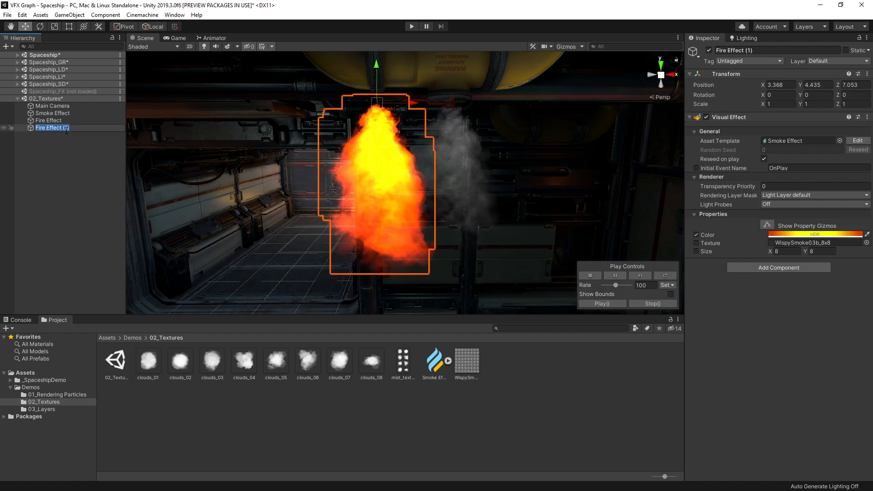
{"action": "left_click_drag", "start_coordinate": [377, 104], "coordinate": [304, 104]}
Turn off Mist Effect's Color override and set its Texture to mist_texture_sheet with a Size of 2 by 4
{"action": "left_click", "coordinate": [696, 235]}
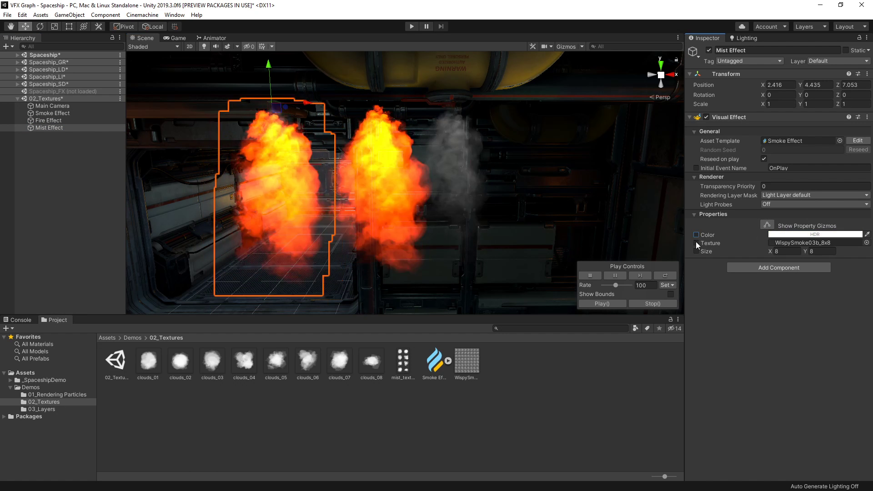
{"action": "left_click_drag", "start_coordinate": [403, 361], "coordinate": [798, 242]}
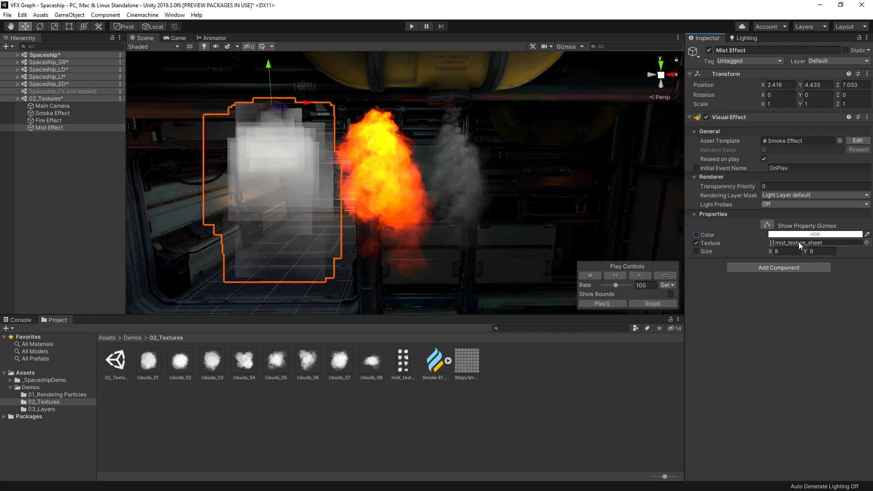
{"action": "left_click", "coordinate": [788, 252]}
{"action": "type", "text": "2"}
{"action": "key", "text": "Tab"}
{"action": "type", "text": "4"}
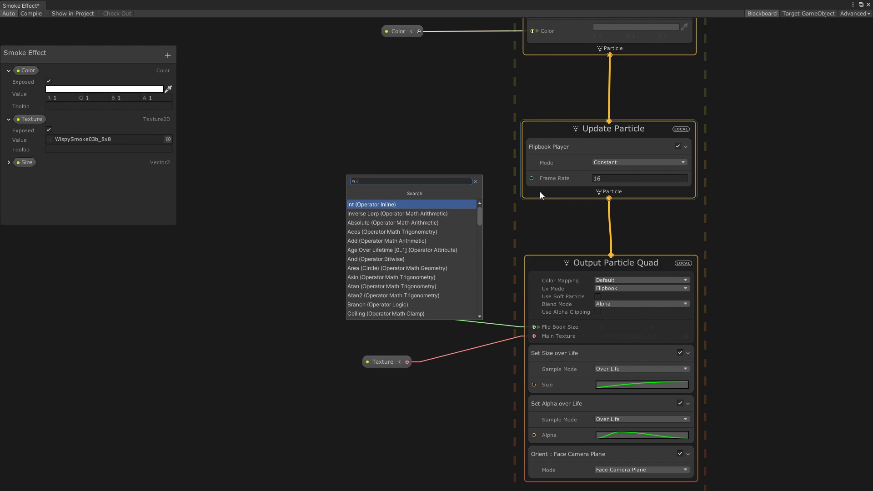
Expose the Flipbook Player's frame rate as an int property named Frame Rate and set it to 0 on Mist Effect
{"action": "key", "text": "Return"}
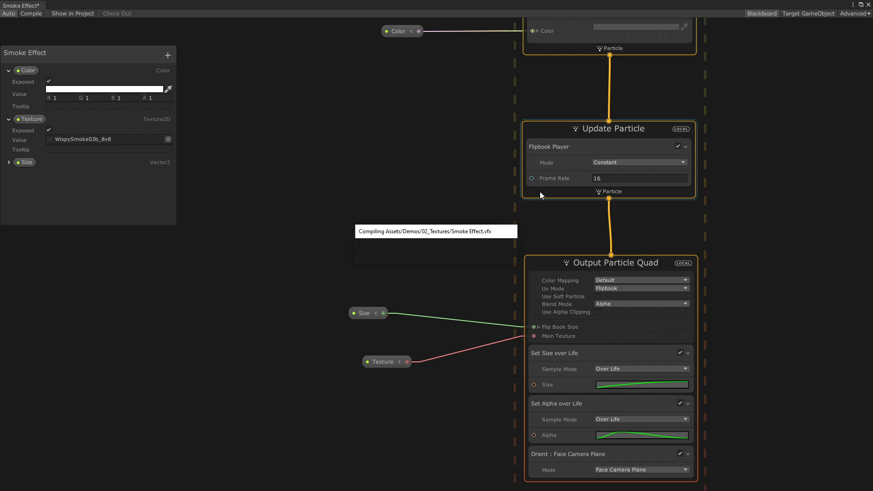
{"action": "left_click_drag", "start_coordinate": [444, 194], "coordinate": [409, 177]}
{"action": "right_click", "coordinate": [417, 181]}
{"action": "left_click", "coordinate": [435, 206]}
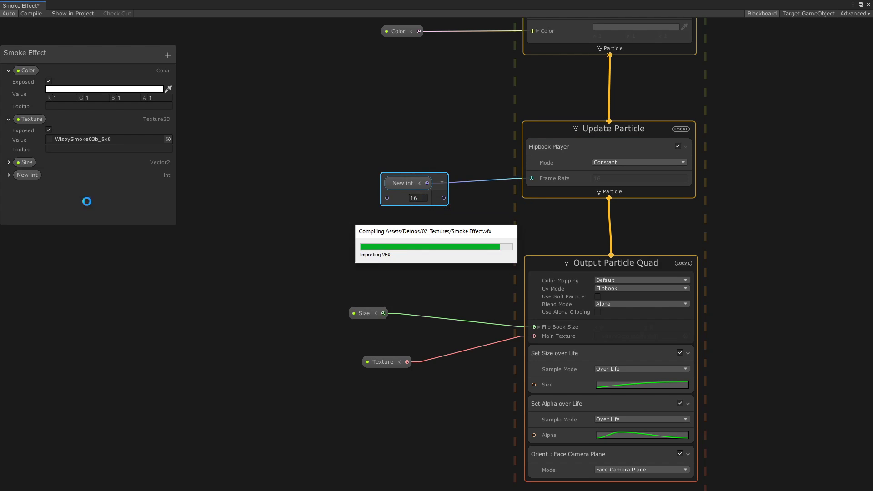
{"action": "double_click", "coordinate": [70, 179]}
{"action": "type", "text": "F"}
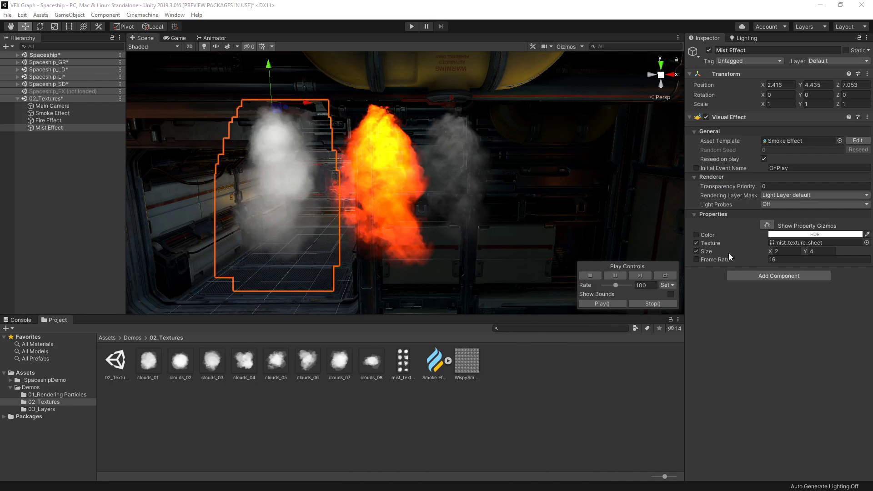
{"action": "left_click", "coordinate": [798, 260]}
{"action": "type", "text": "0"}
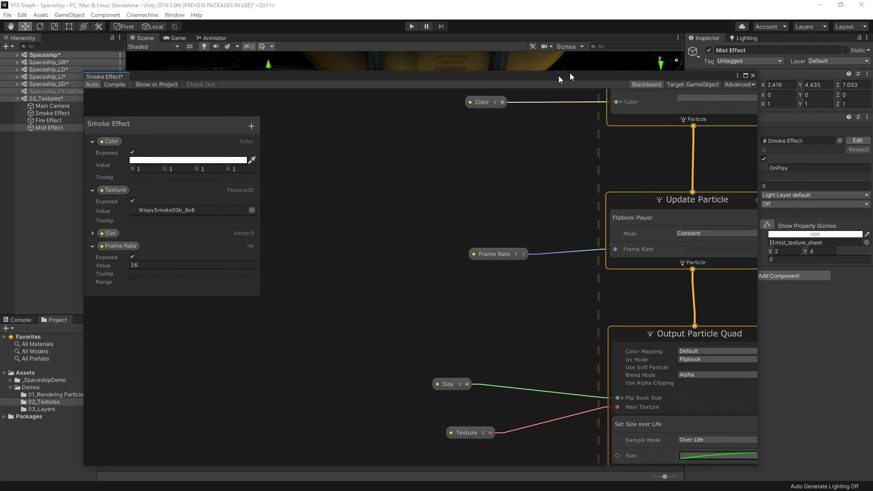
Reopen the Smoke Effect graph and add a Set Tex Index block to the Initialize Particle context
{"action": "left_click_drag", "start_coordinate": [559, 79], "coordinate": [593, 67]}
{"action": "left_click", "coordinate": [779, 63]}
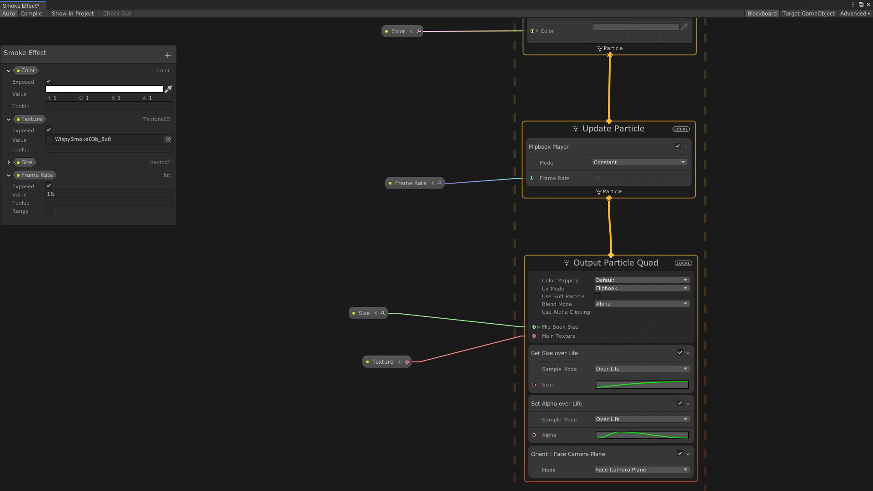
{"action": "middle_click_drag", "start_coordinate": [481, 101], "coordinate": [276, 420]}
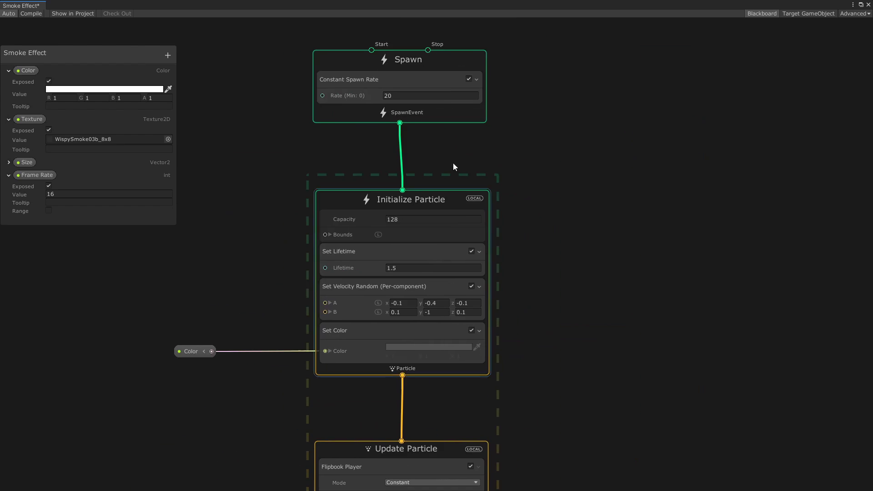
{"action": "middle_click_drag", "start_coordinate": [438, 371], "coordinate": [392, 268]}
{"action": "left_click", "coordinate": [405, 264]}
{"action": "key", "text": "space"}
{"action": "type", "text": "set tex ind"}
{"action": "left_click", "coordinate": [398, 323]}
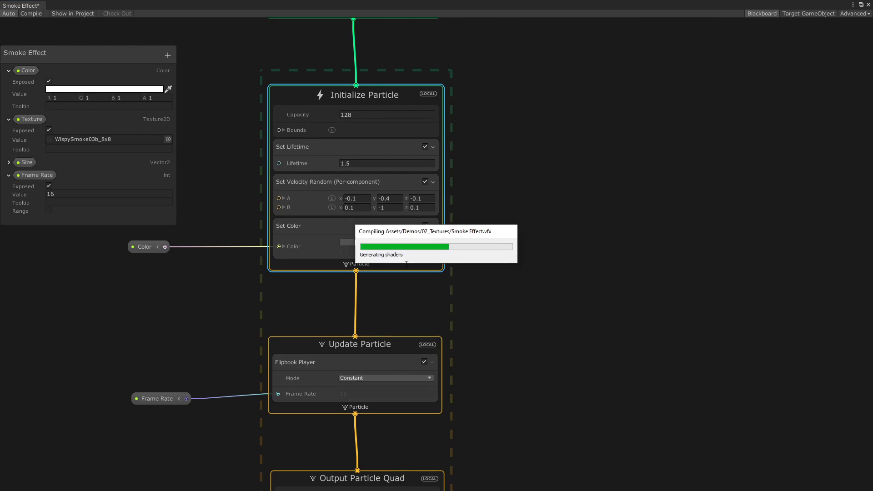
Create an exposed Vector2 property named Tex Index Range for the texture index and override it to 0 and 8 on Mist Effect
{"action": "middle_click_drag", "start_coordinate": [352, 285], "coordinate": [444, 278]}
{"action": "left_click_drag", "start_coordinate": [369, 278], "coordinate": [251, 276]}
{"action": "type", "text": "vec"}
{"action": "key", "text": "Return"}
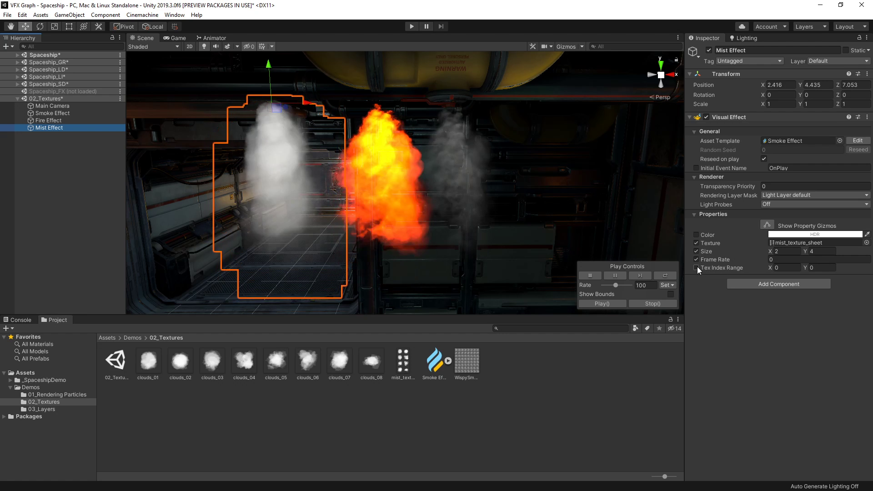
{"action": "left_click", "coordinate": [696, 267]}
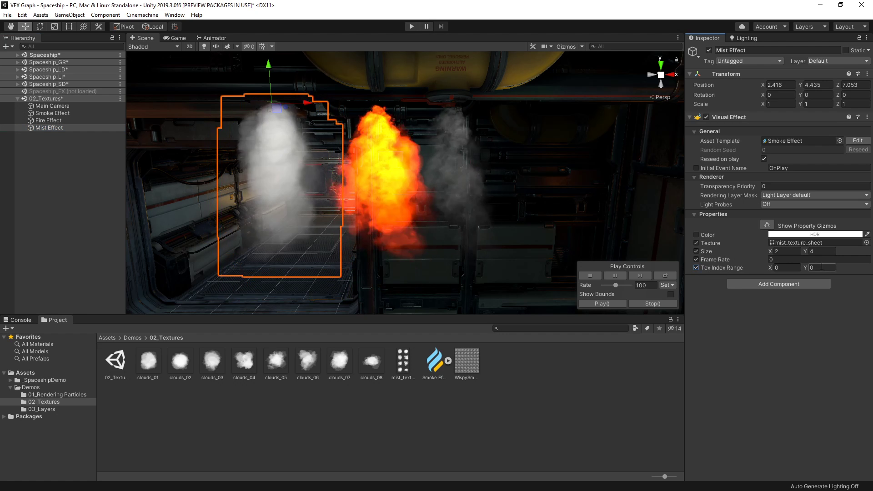
{"action": "left_click", "coordinate": [830, 267]}
{"action": "type", "text": "8"}
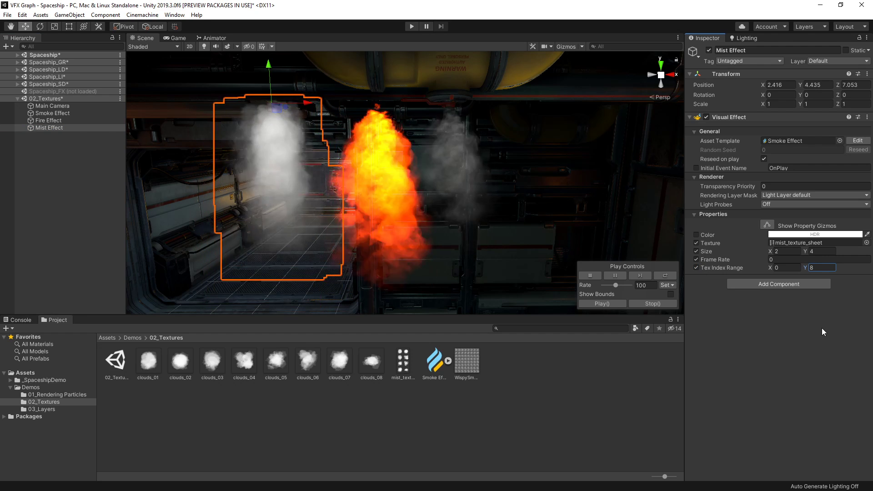
Override Mist Effect's Color with white (255, 255, 255) at HDR intensity 0, and try its alpha at 0
{"action": "left_click", "coordinate": [697, 234]}
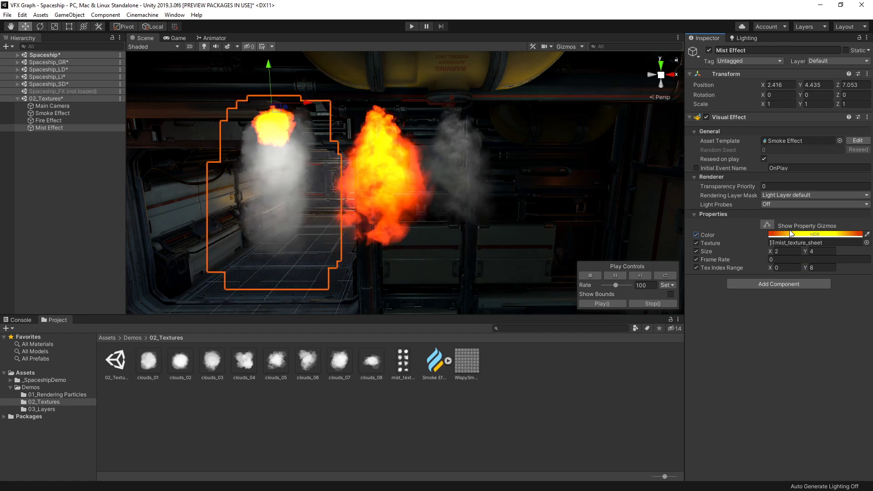
{"action": "left_click", "coordinate": [790, 233]}
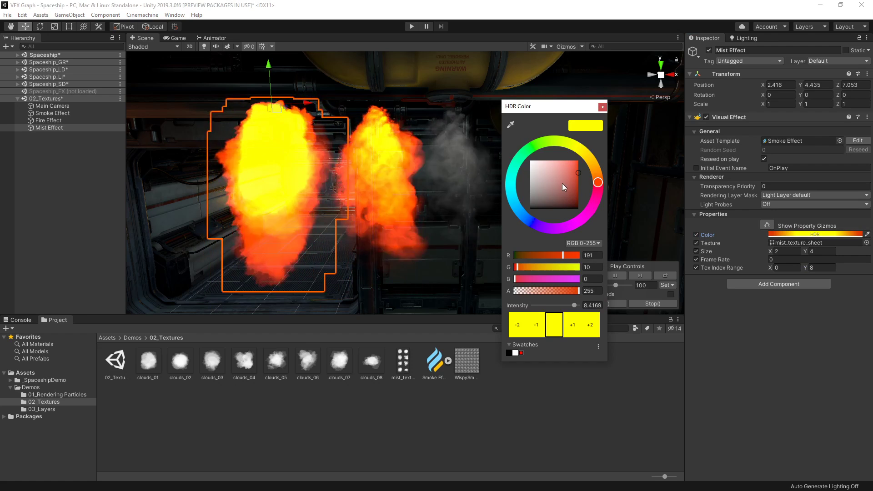
{"action": "left_click_drag", "start_coordinate": [562, 183], "coordinate": [505, 139]}
{"action": "left_click", "coordinate": [592, 305]}
{"action": "type", "text": "0"}
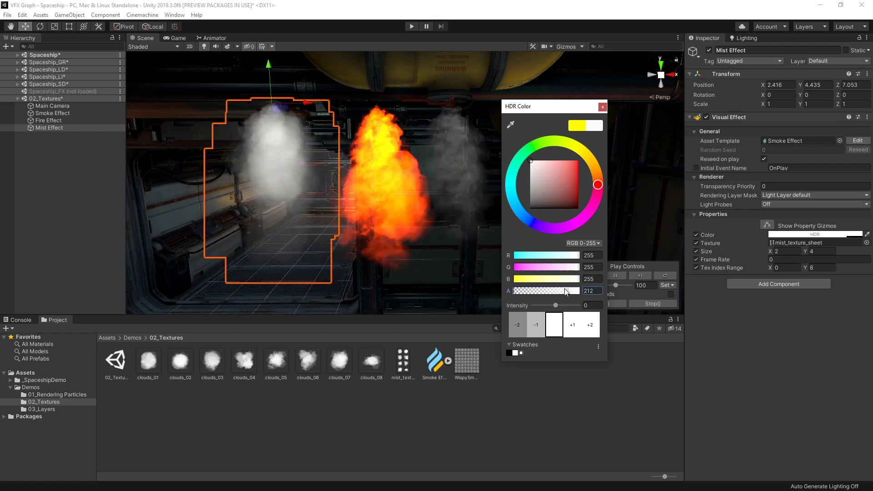
{"action": "left_click", "coordinate": [527, 291]}
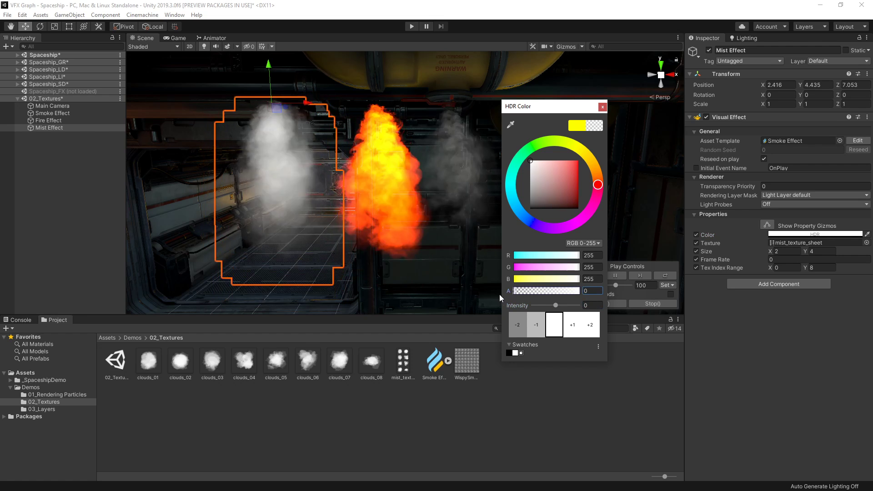
{"action": "left_click", "coordinate": [601, 108]}
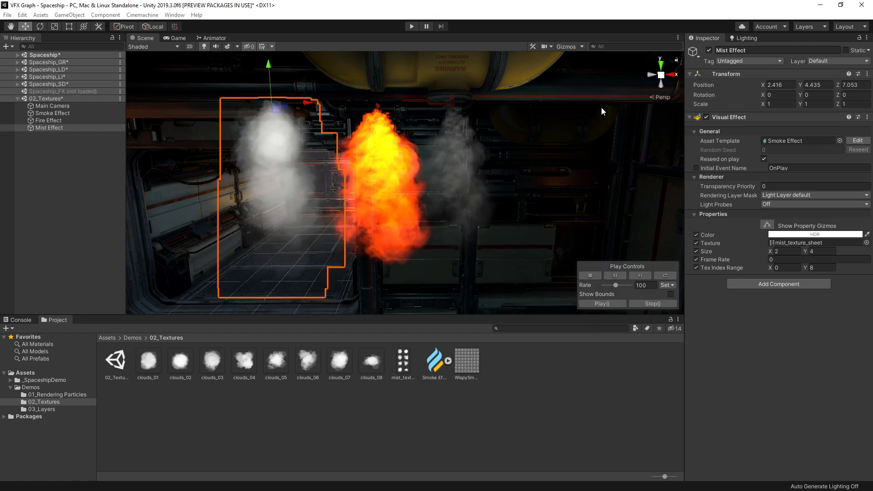
Tint Mist Effect's Color to a pale icy blue (199, 248, 255) and close the color picker
{"action": "left_click", "coordinate": [801, 235]}
{"action": "left_click", "coordinate": [509, 186]}
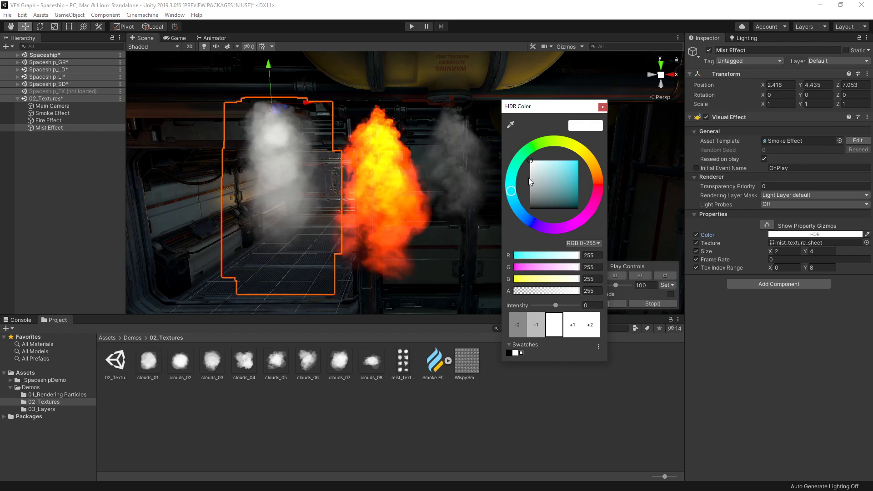
{"action": "left_click", "coordinate": [545, 161]}
{"action": "left_click_drag", "start_coordinate": [546, 160], "coordinate": [542, 160]}
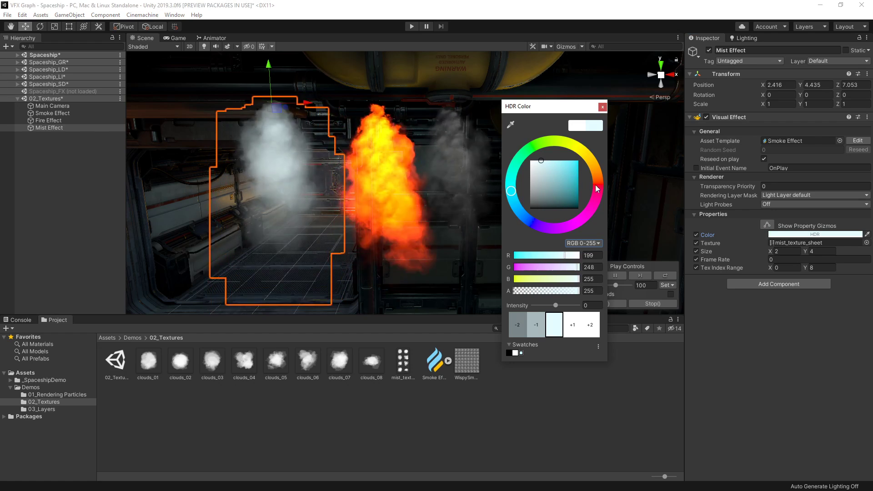
{"action": "left_click", "coordinate": [604, 107]}
Examine the mist, fire and smoke effects side by side in the scene from several angles with nothing selected
{"action": "middle_click_drag", "start_coordinate": [539, 110], "coordinate": [535, 134]}
{"action": "scroll", "coordinate": [536, 175], "scroll_direction": "up", "scroll_amount": 5}
{"action": "middle_click_drag", "start_coordinate": [543, 191], "coordinate": [555, 160]}
{"action": "scroll", "coordinate": [563, 160], "scroll_direction": "down", "scroll_amount": 3}
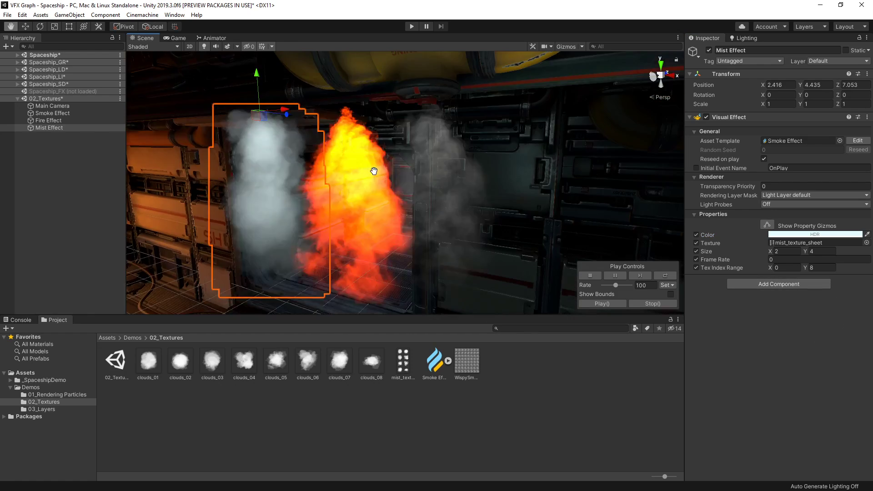
{"action": "middle_click_drag", "start_coordinate": [374, 171], "coordinate": [369, 174]}
{"action": "scroll", "coordinate": [444, 175], "scroll_direction": "up", "scroll_amount": 3}
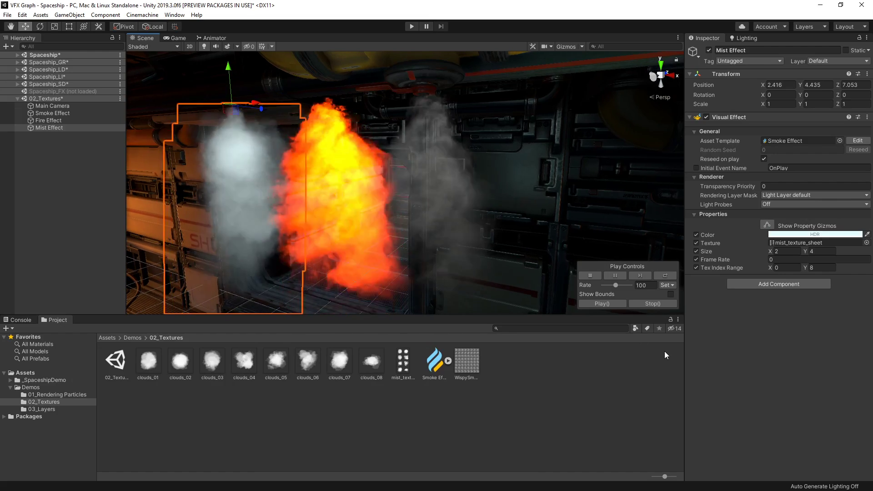
{"action": "left_click", "coordinate": [659, 385]}
{"action": "left_click_drag", "start_coordinate": [484, 185], "coordinate": [522, 187], "text": "alt"}
{"action": "middle_click_drag", "start_coordinate": [485, 193], "coordinate": [547, 169]}
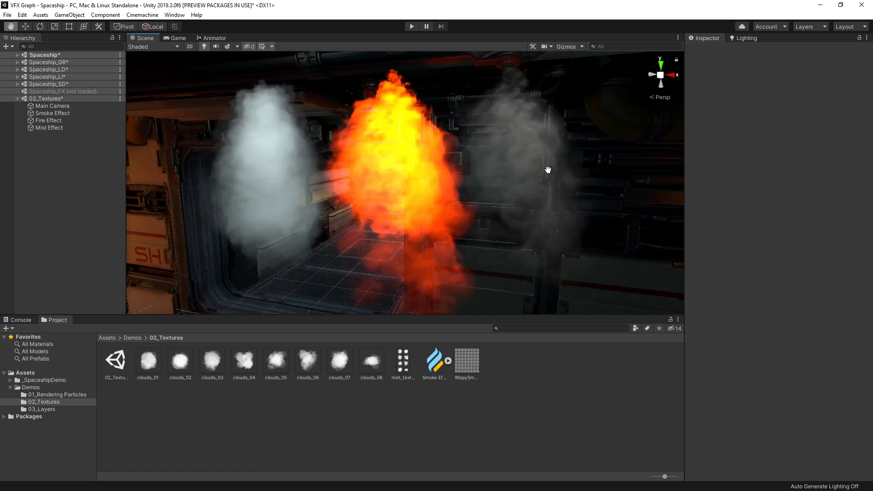